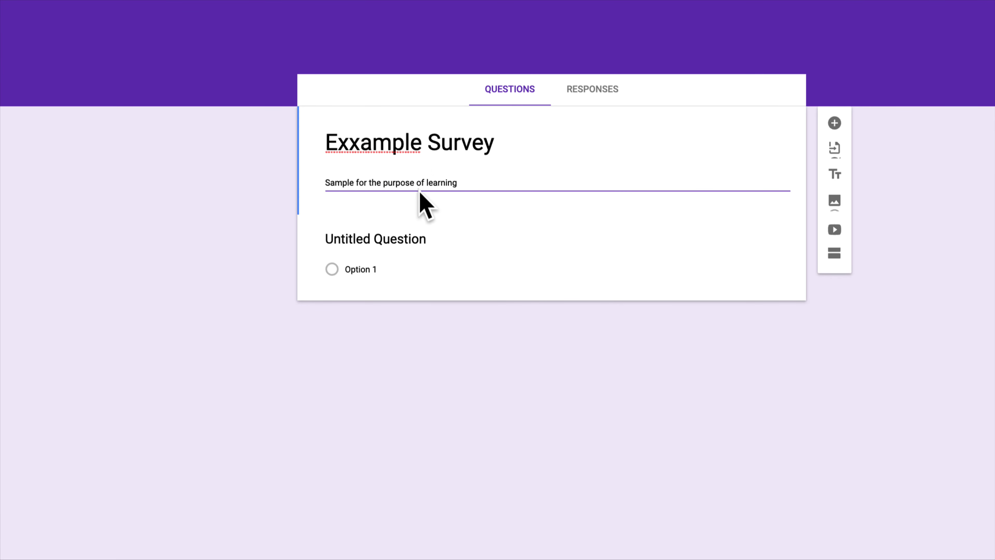
Step: Add 'Survey' to the description and make 'What is your name?' a required short-answer question
click(349, 181)
text(Survey)
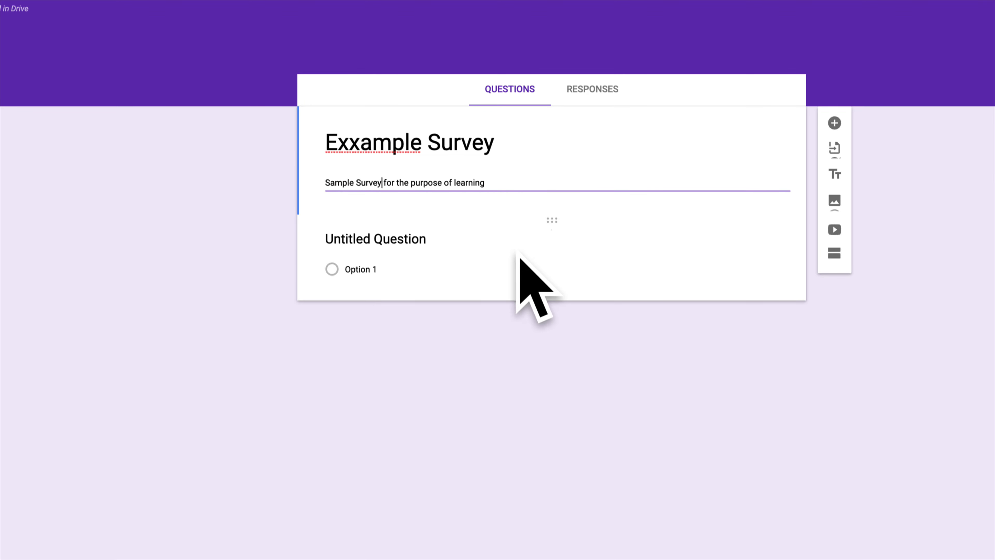
click(423, 240)
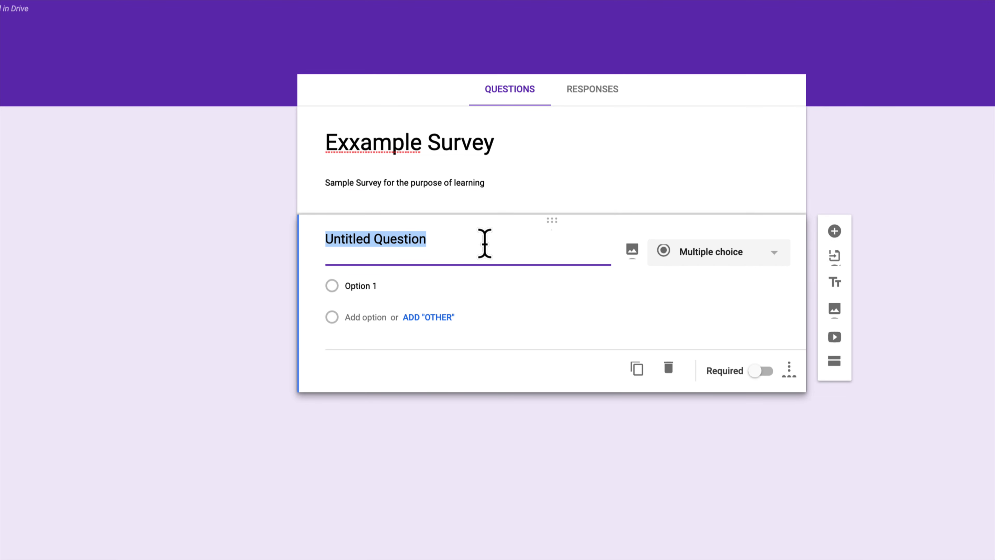
text(what is your name?)
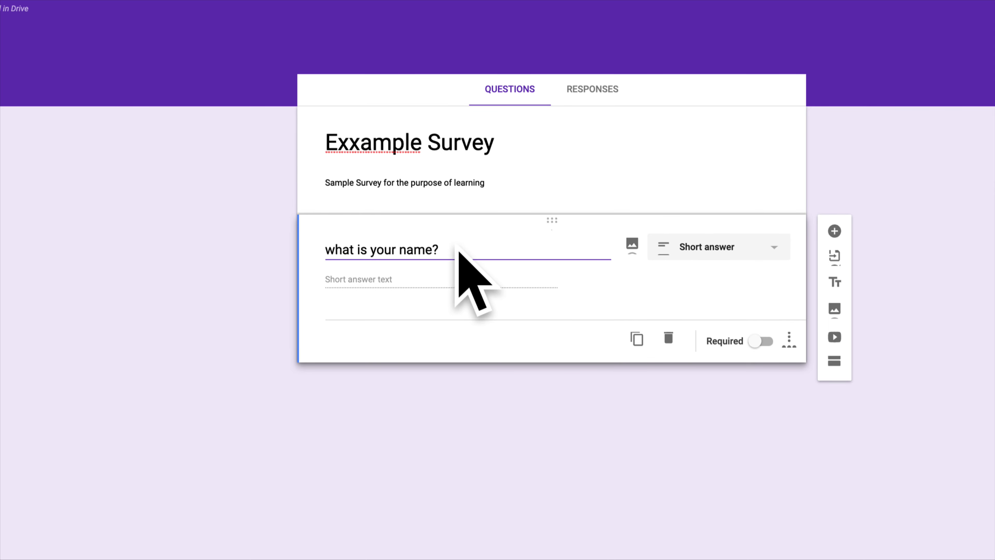
key(BackSpace)
text(W)
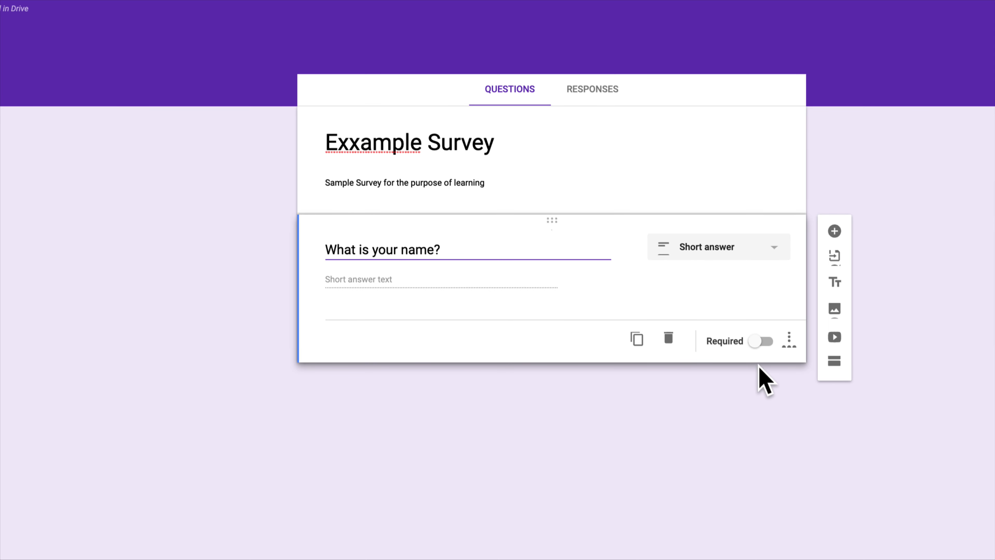
click(760, 345)
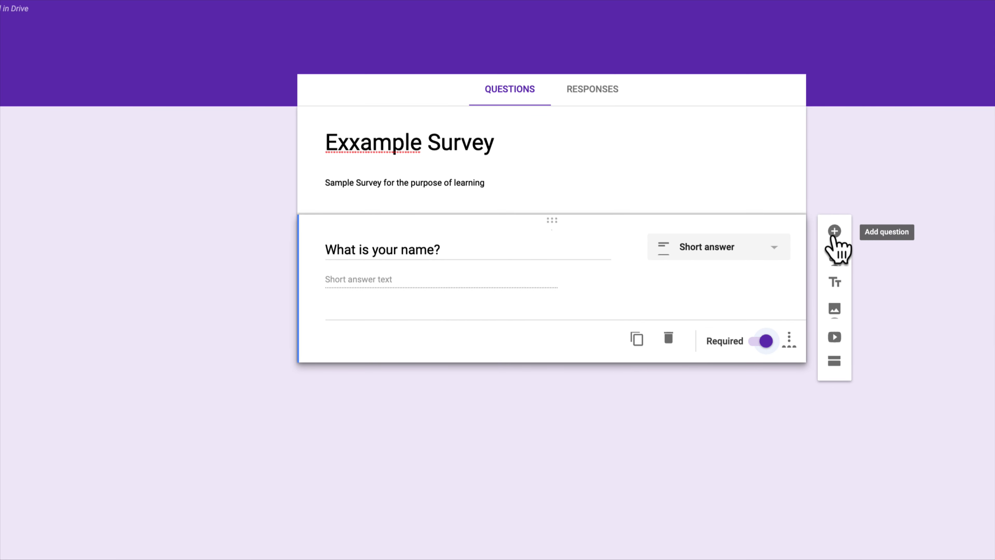
click(834, 231)
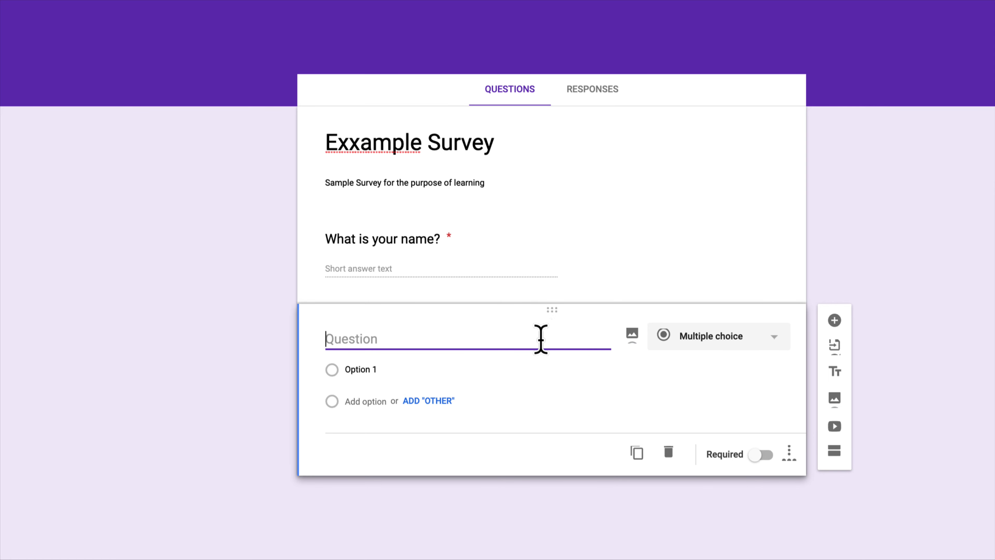
Step: Title the new question 'What is your ID?', make it required, and validate answers as Number / Is number
text(What is your ID?)
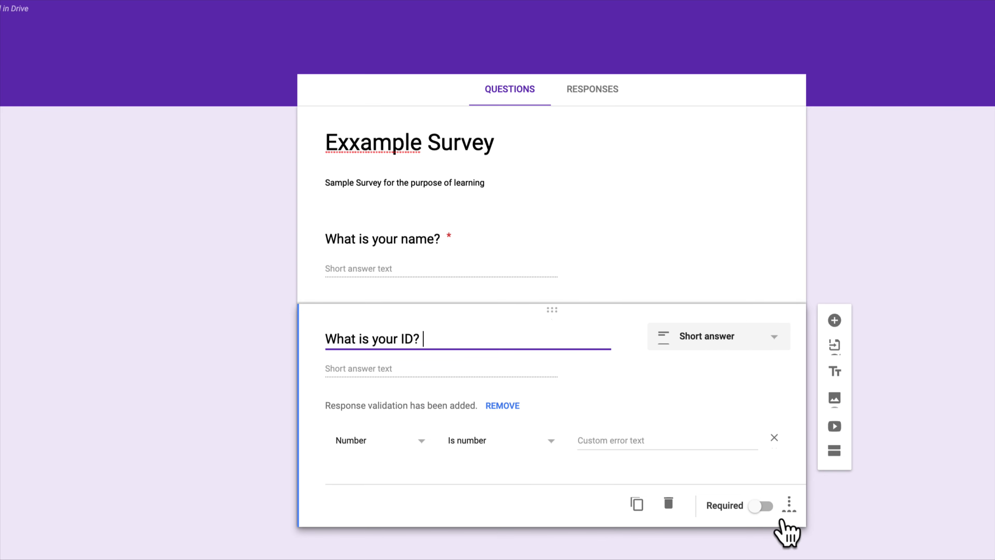
click(761, 507)
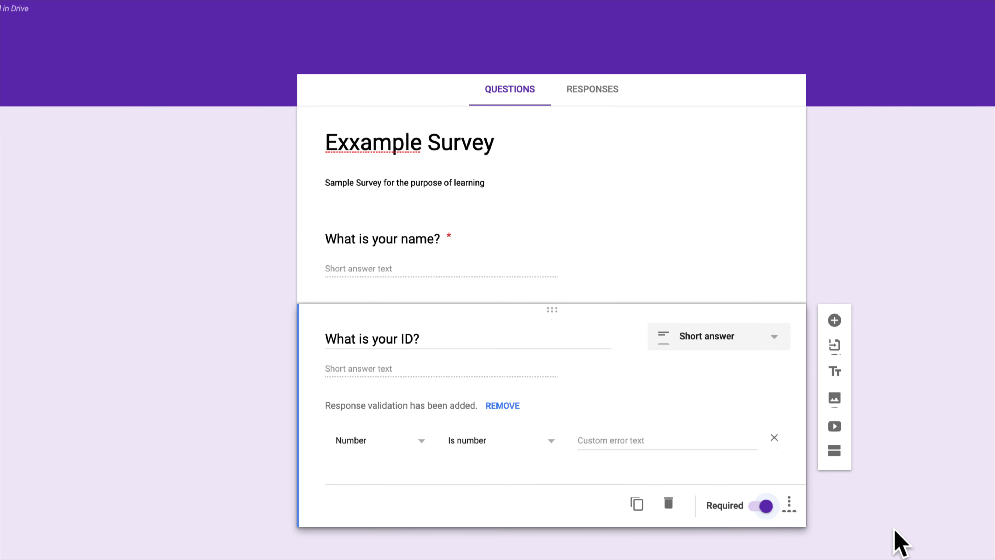
scroll(966, 556, down, 1)
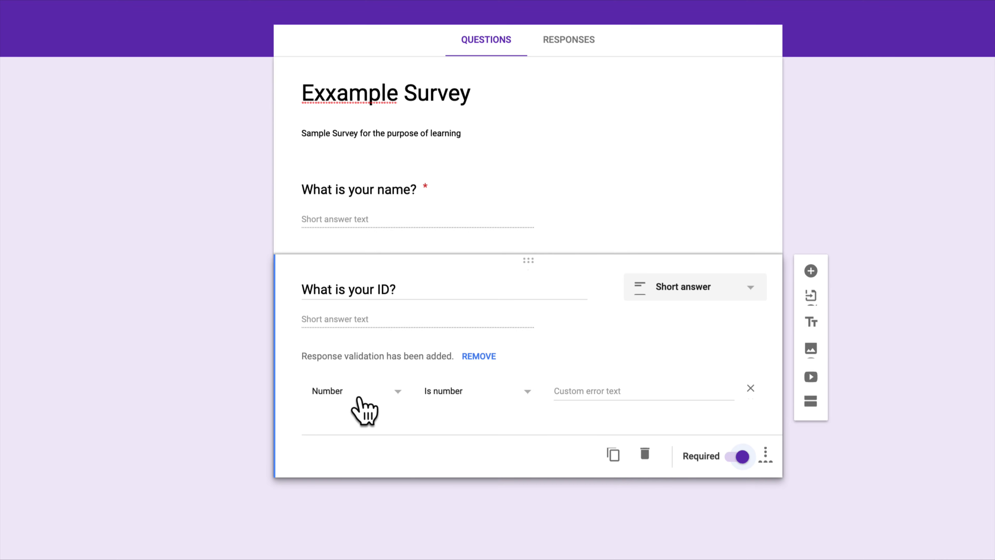
click(473, 399)
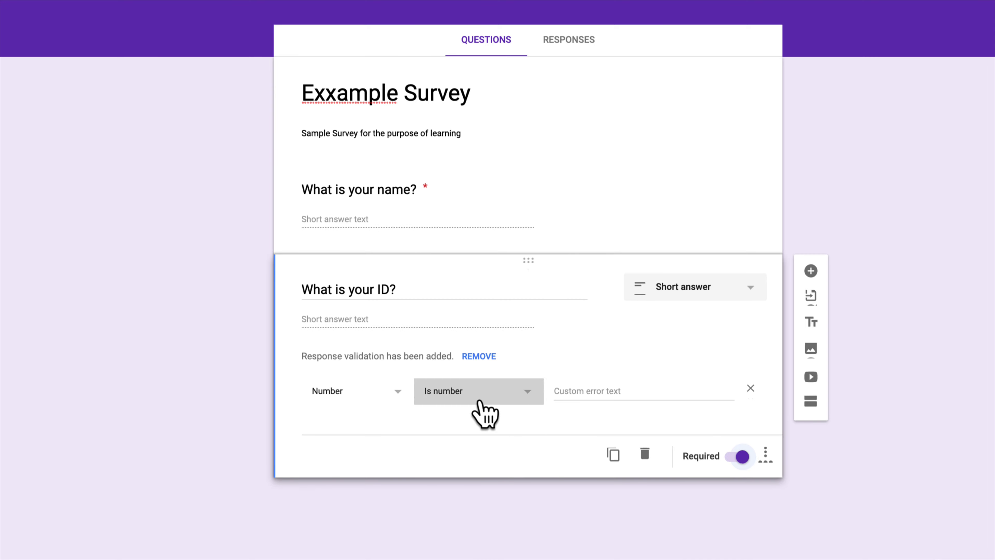
click(376, 433)
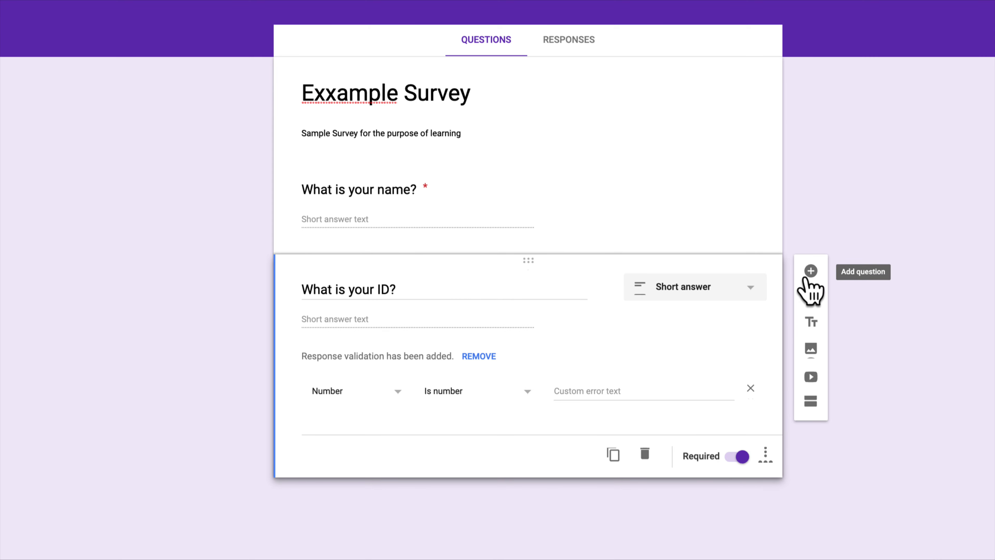
Step: Add the short-answer question 'How many hours of Sleep do you get per night?'
click(810, 271)
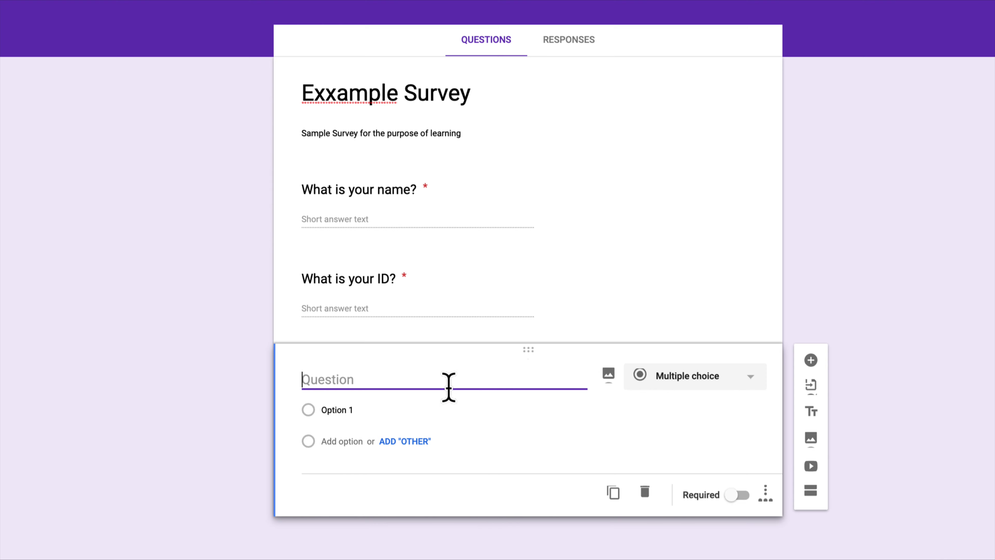
text(H)
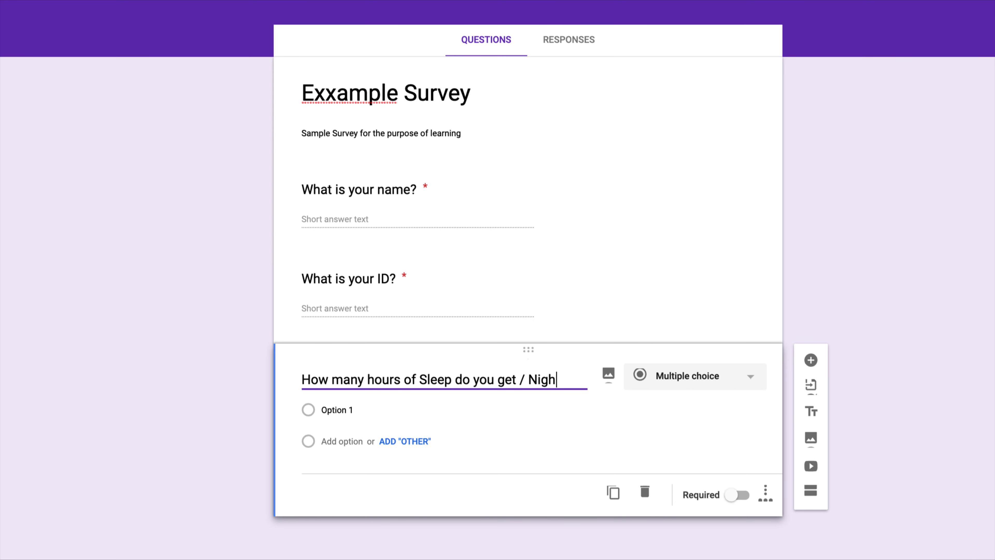
key(BackSpace)
key(BackSpace)
key(BackSpace)
text(per n)
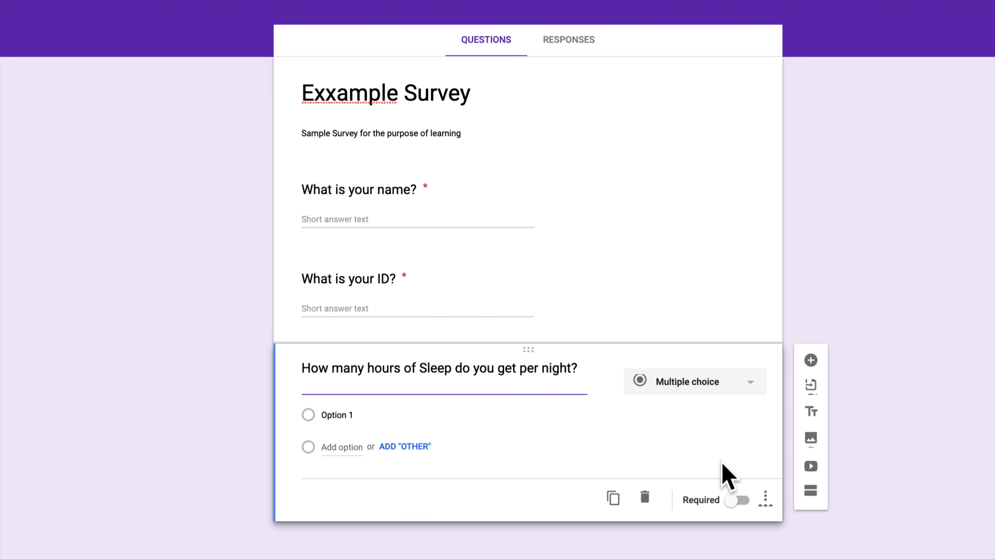
scroll(740, 536, down, 3)
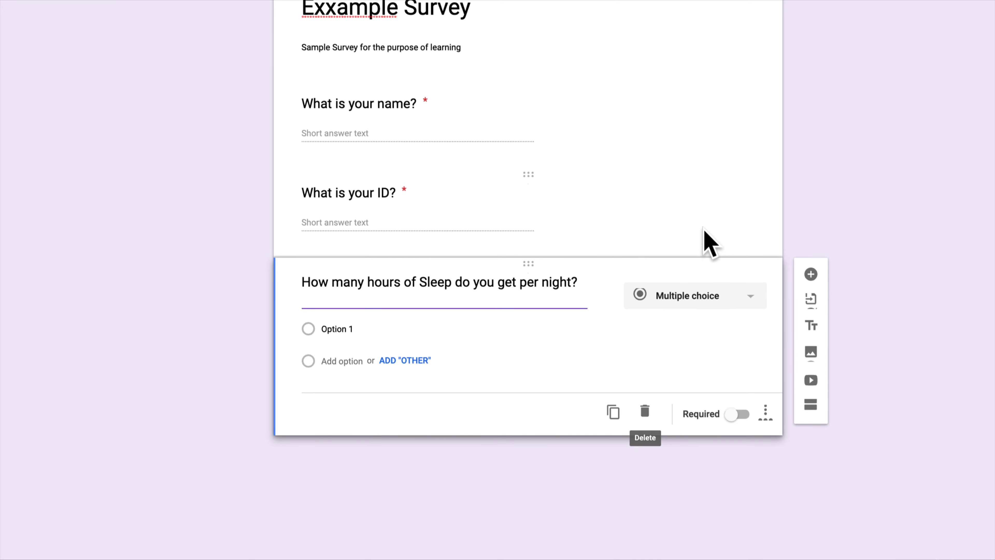
click(717, 302)
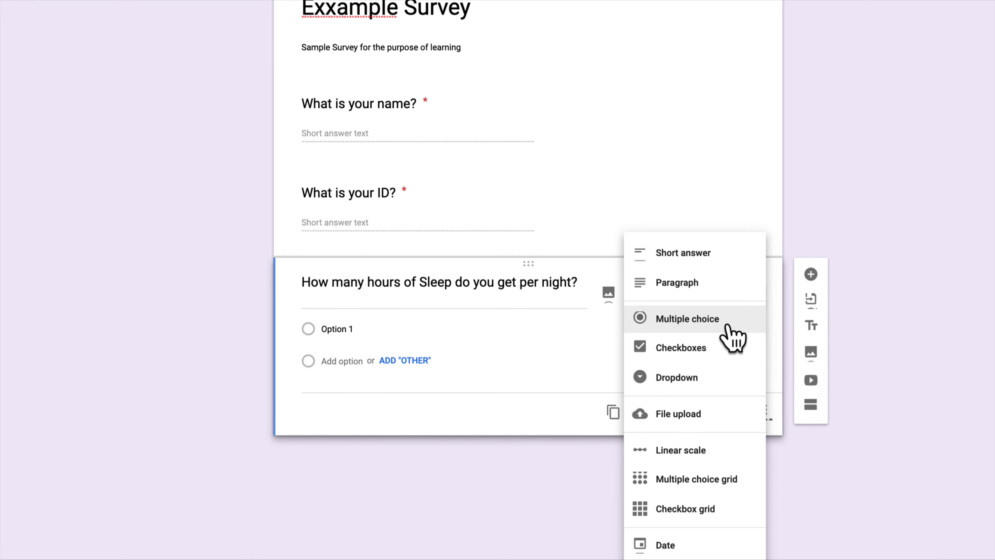
click(709, 255)
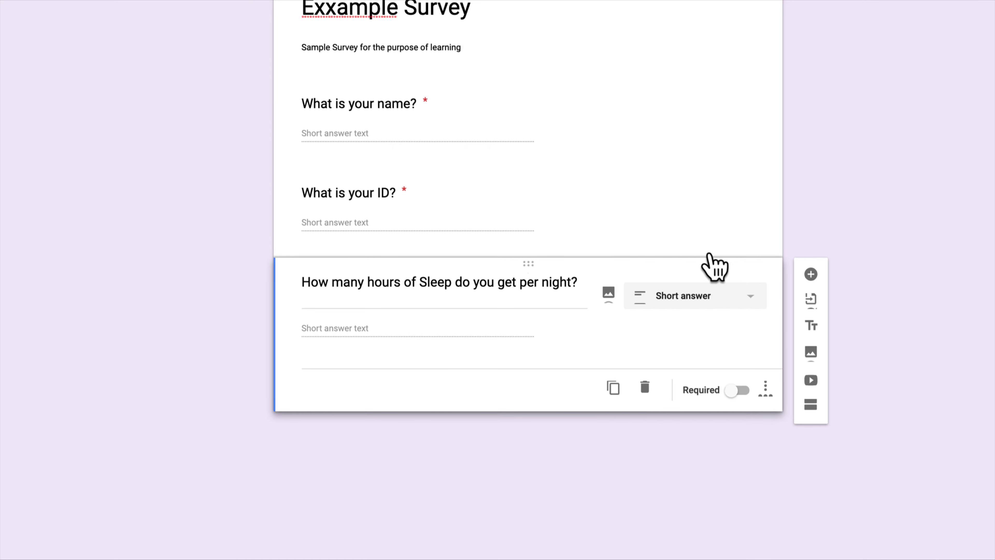
Step: Add Number response validation requiring answers less than or equal to 12
click(766, 392)
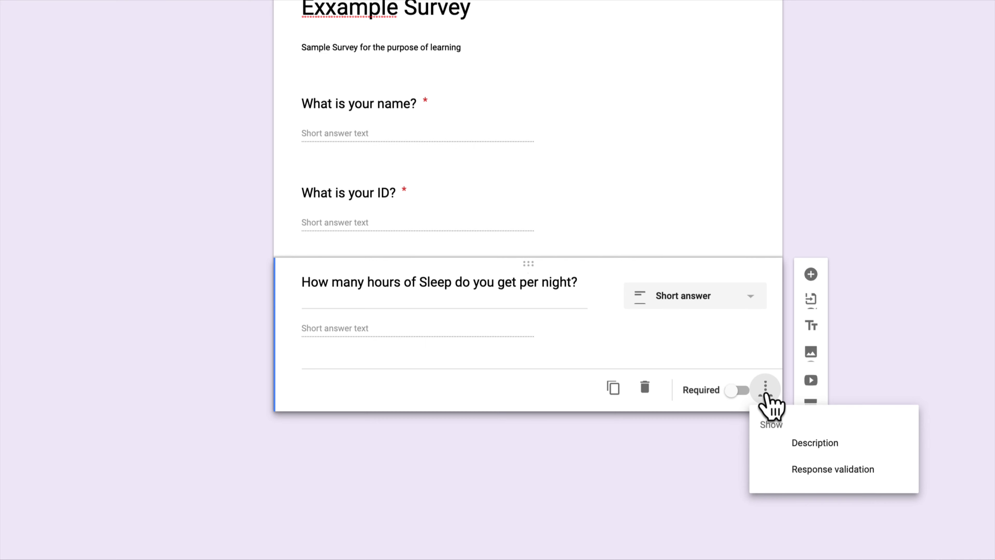
click(838, 469)
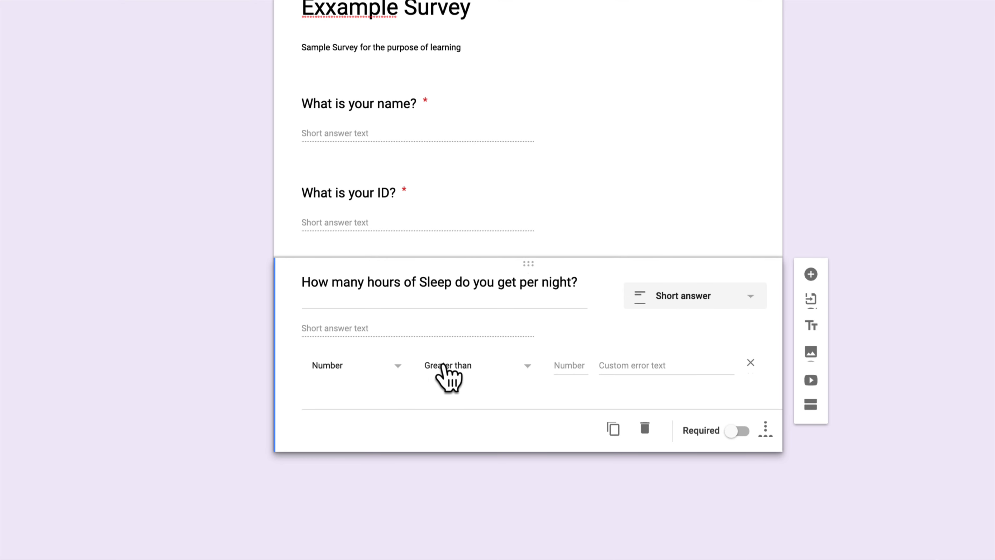
click(444, 373)
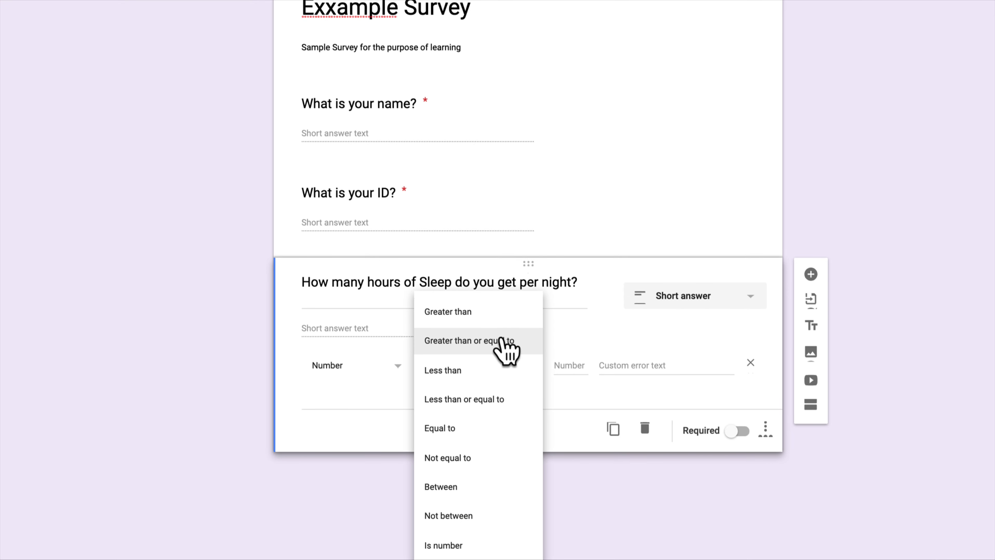
click(503, 403)
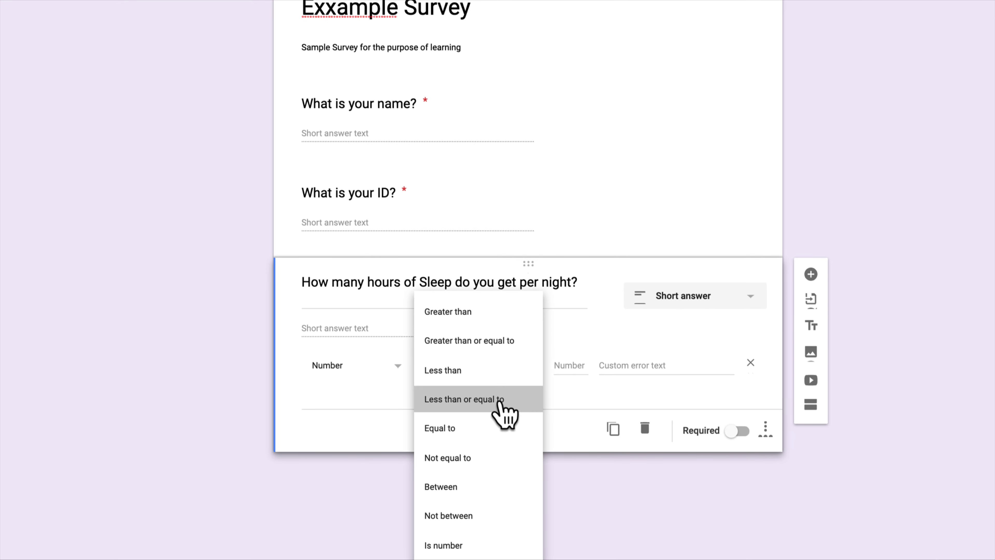
click(555, 367)
text(12)
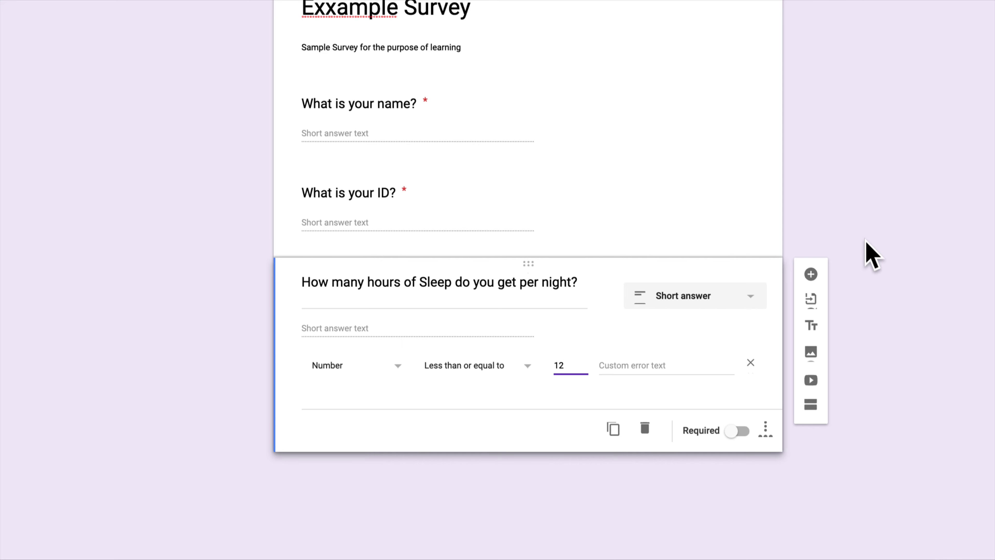
Step: Add the question 'What is your favourite food category?' and clear its placeholder option
click(810, 274)
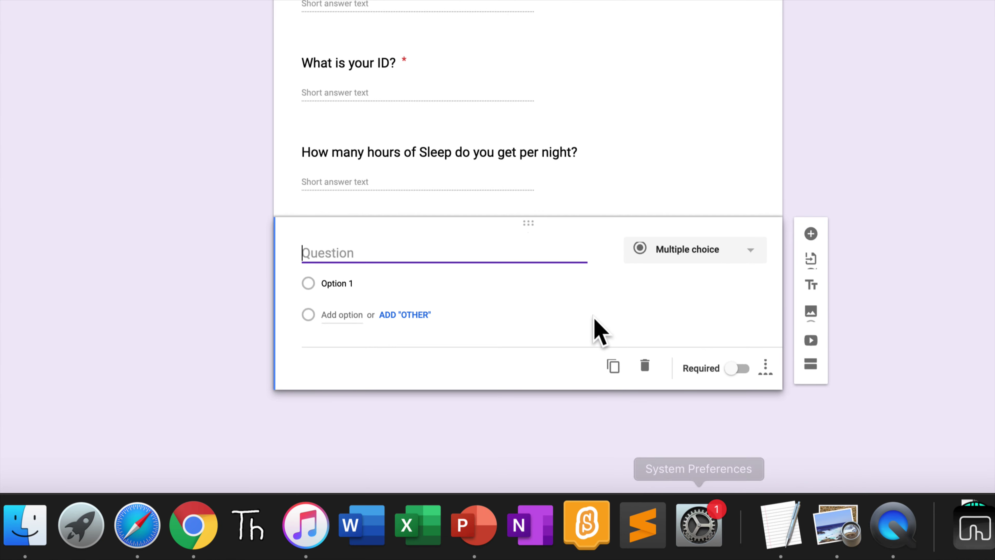
text(W)
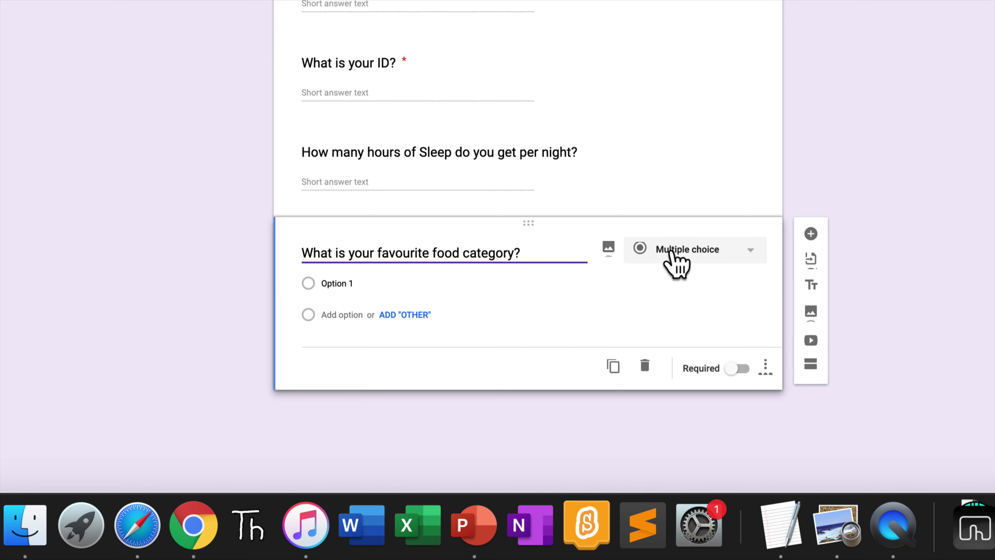
click(495, 295)
double_click(439, 283)
key(BackSpace)
key(BackSpace)
key(BackSpace)
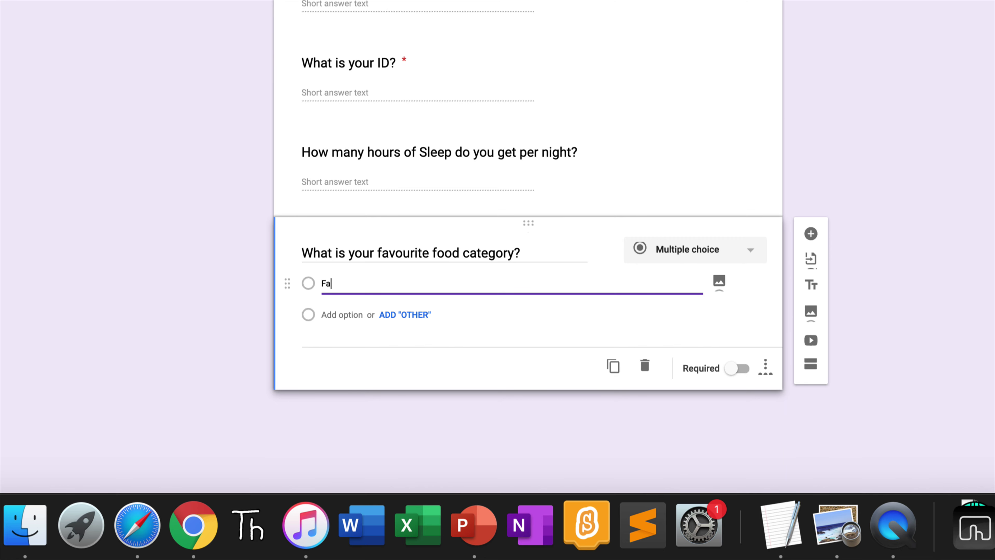
Step: Enter the choices Fast food, Healthy Food, Italian and Japanese
text(Fast food)
key(Return)
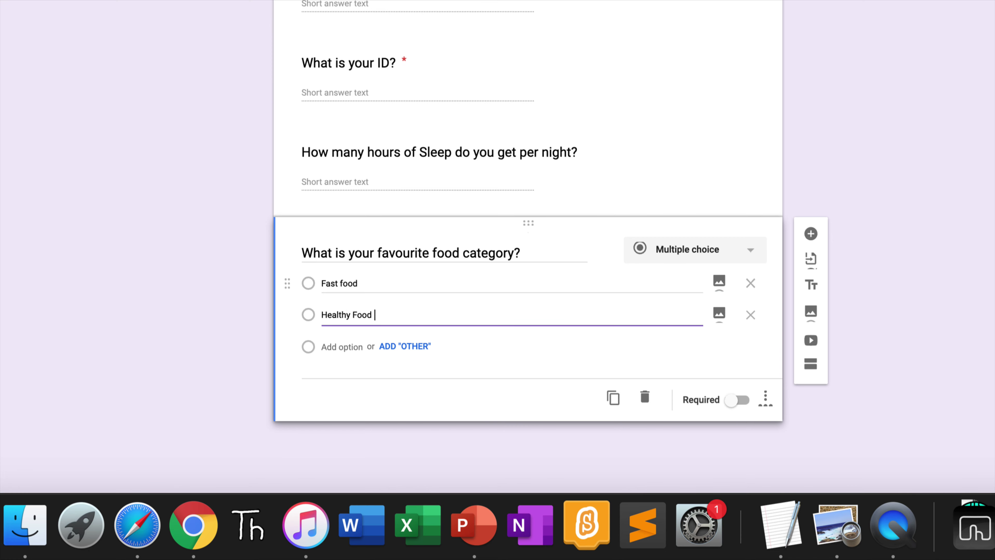
text(Healthy Food)
key(Return)
text(Italian)
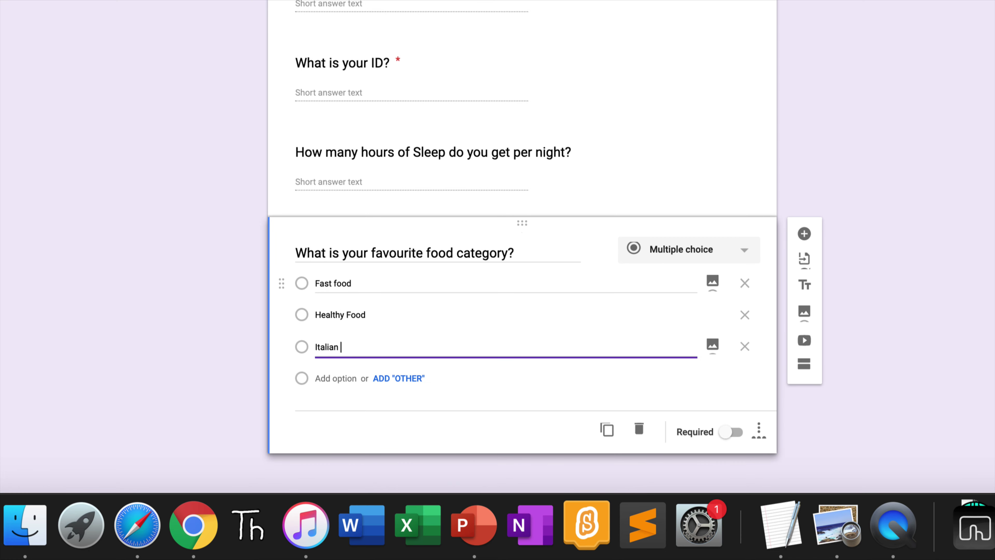
key(Return)
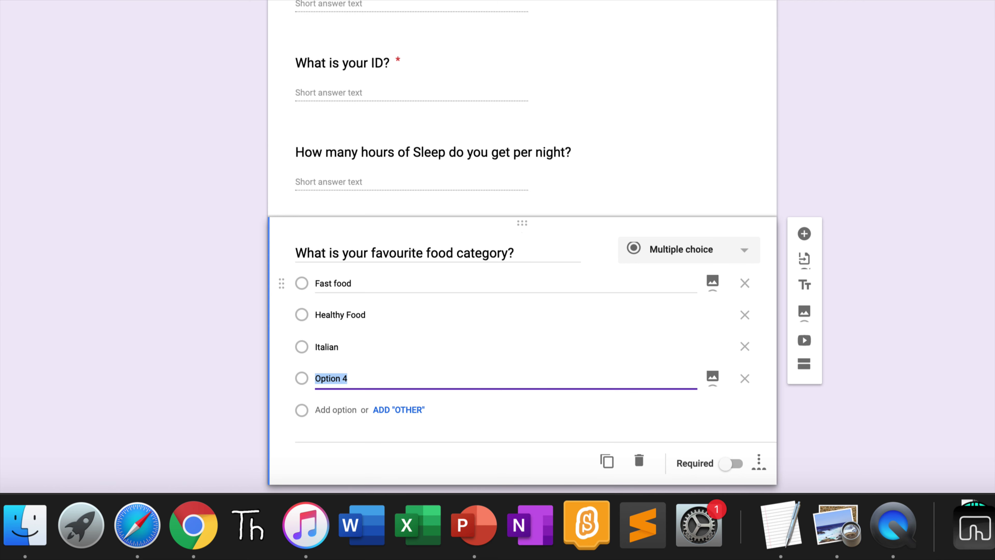
text(J)
scroll(562, 315, down, 2)
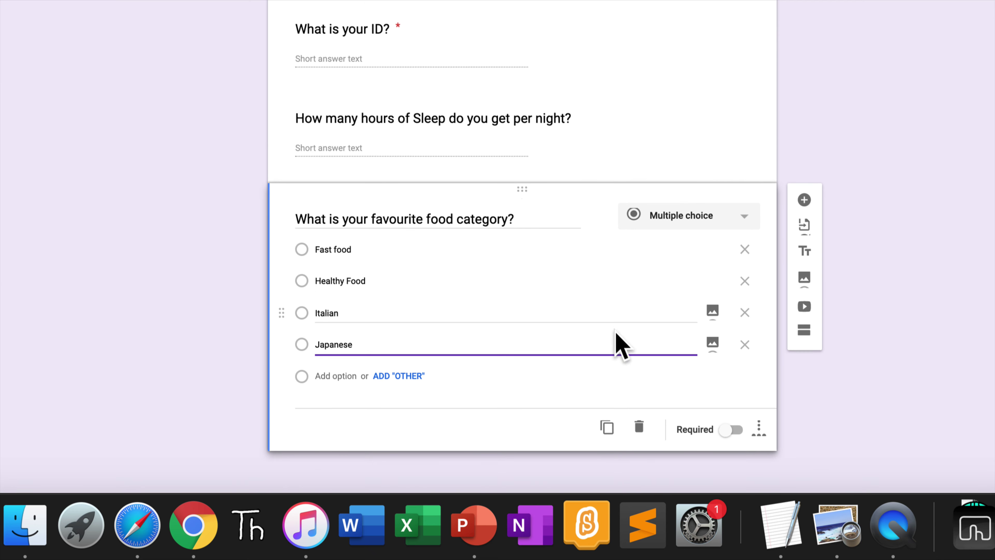
click(804, 199)
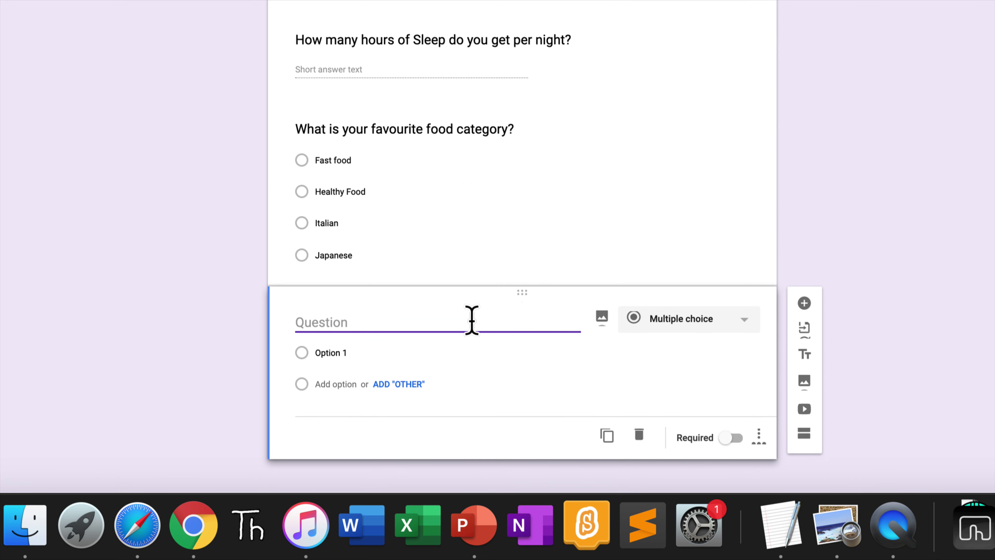
Step: Title the question 'How much have you enjoyed the first week at MUIDS?' with a 1 to 5 scale
text(How much have yo)
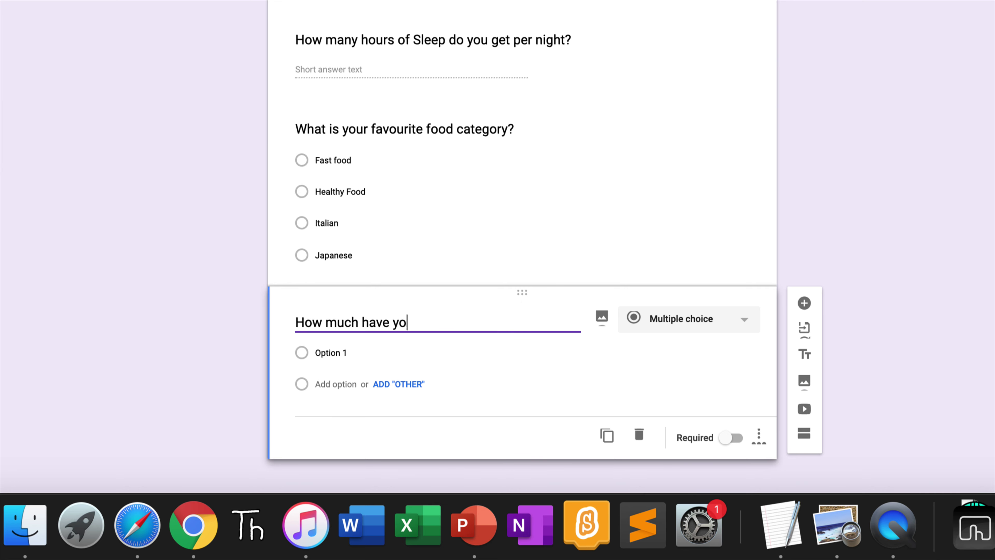
text(u enjoyed the first week at MUIDS?)
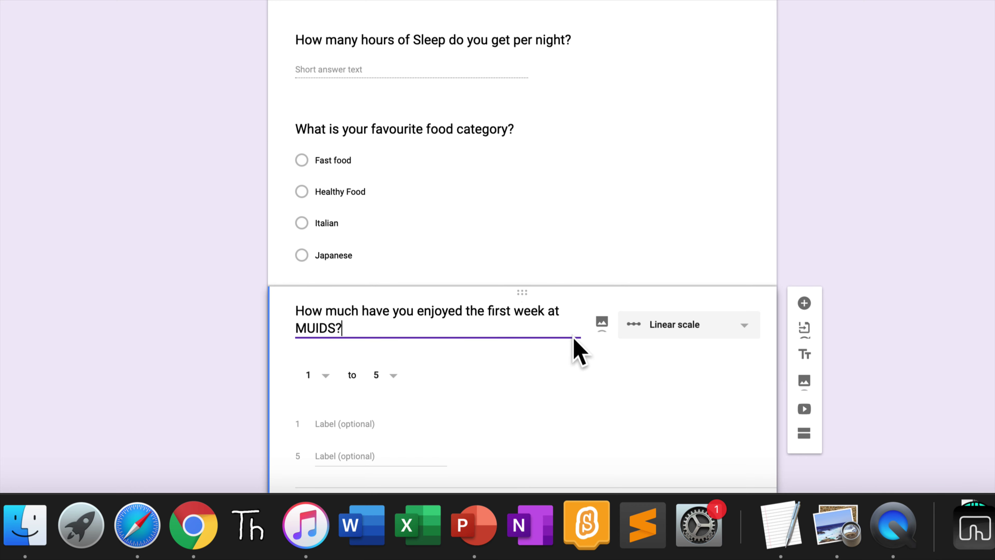
scroll(573, 349, down, 1)
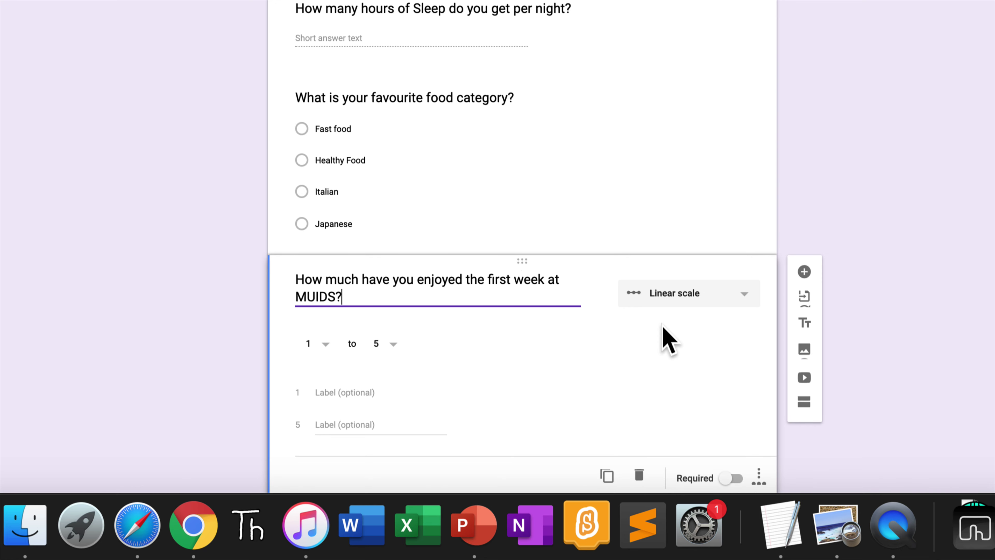
scroll(666, 310, down, 2)
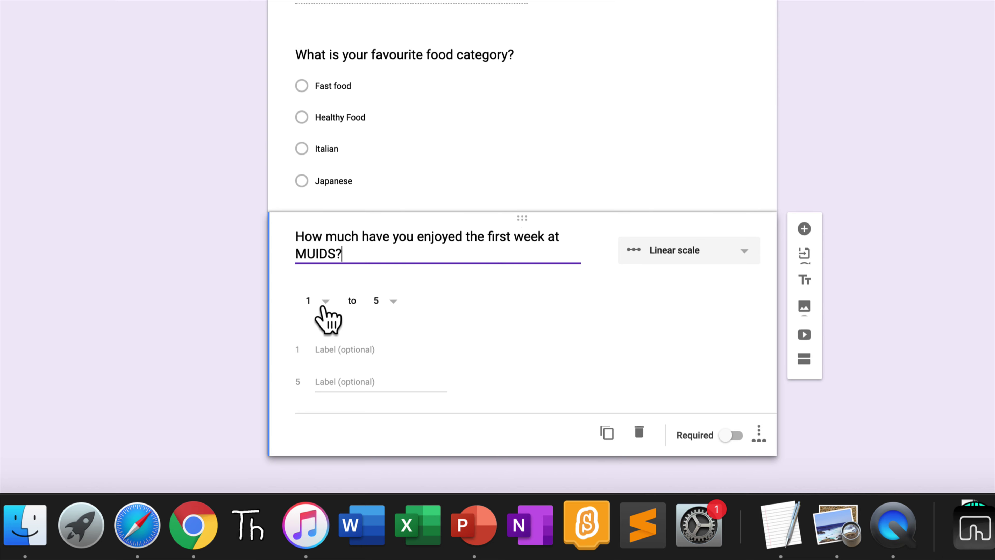
click(323, 303)
click(323, 304)
click(388, 309)
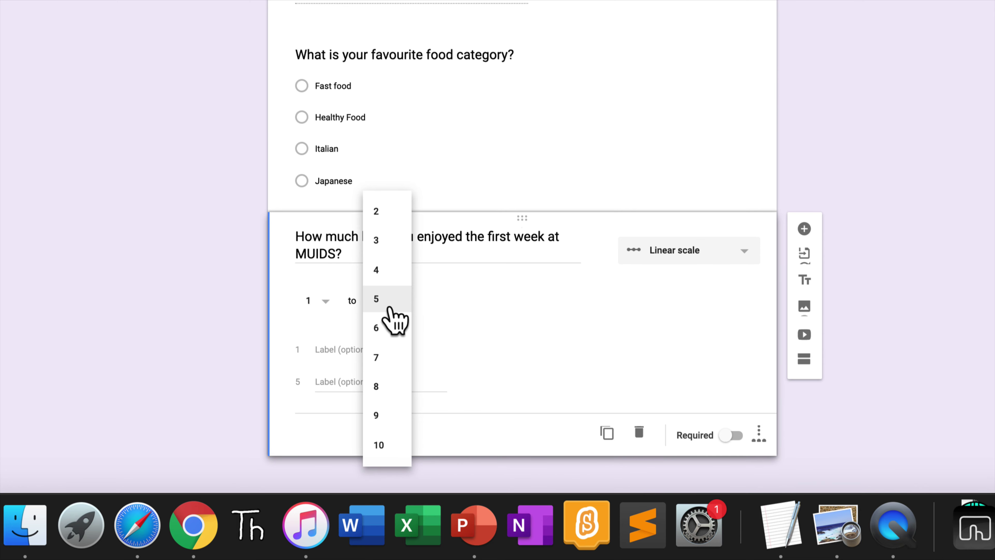
click(387, 298)
Step: Label the scale ends 'I hated it! xD' and 'I <3'd it! :D'
click(378, 350)
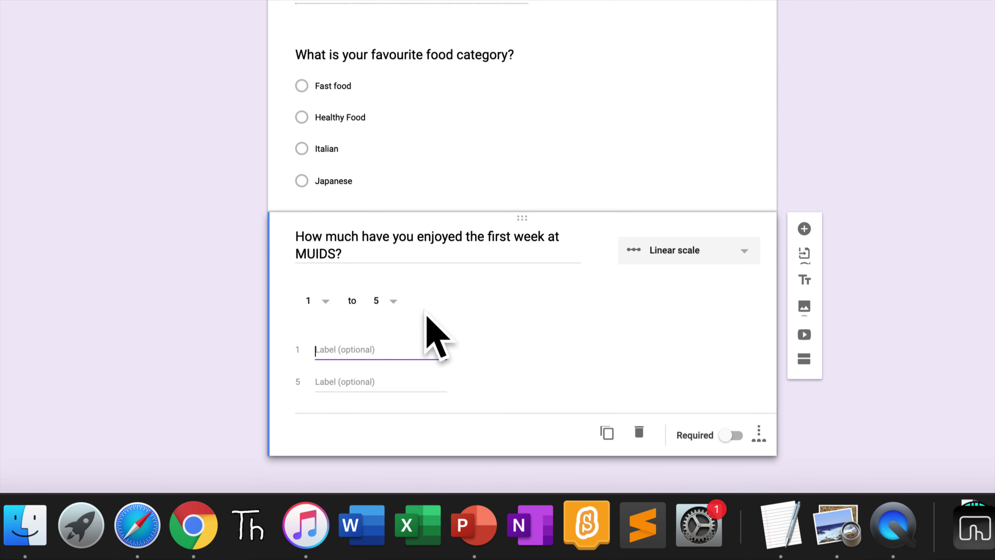
text(I hated it! xD)
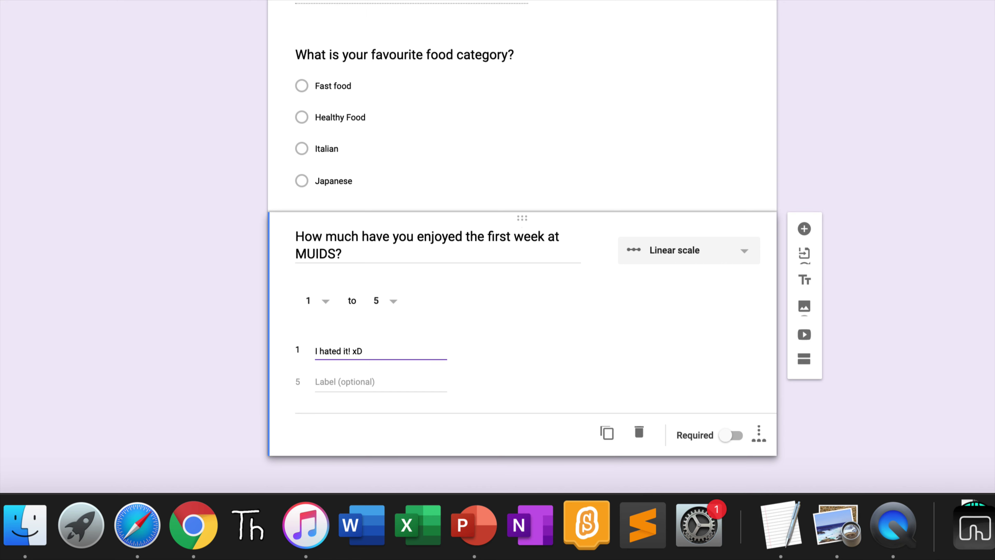
click(316, 381)
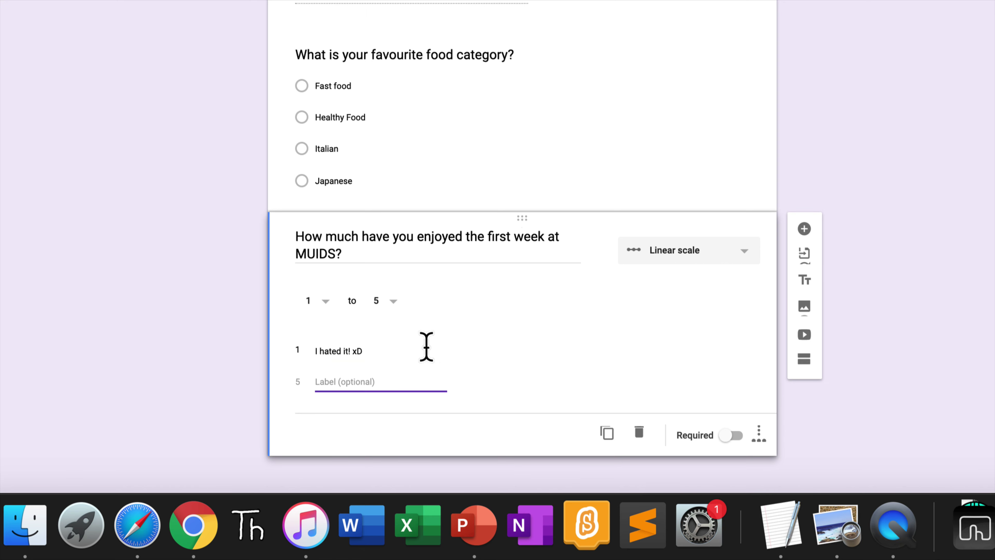
text(I <3'd it! :D)
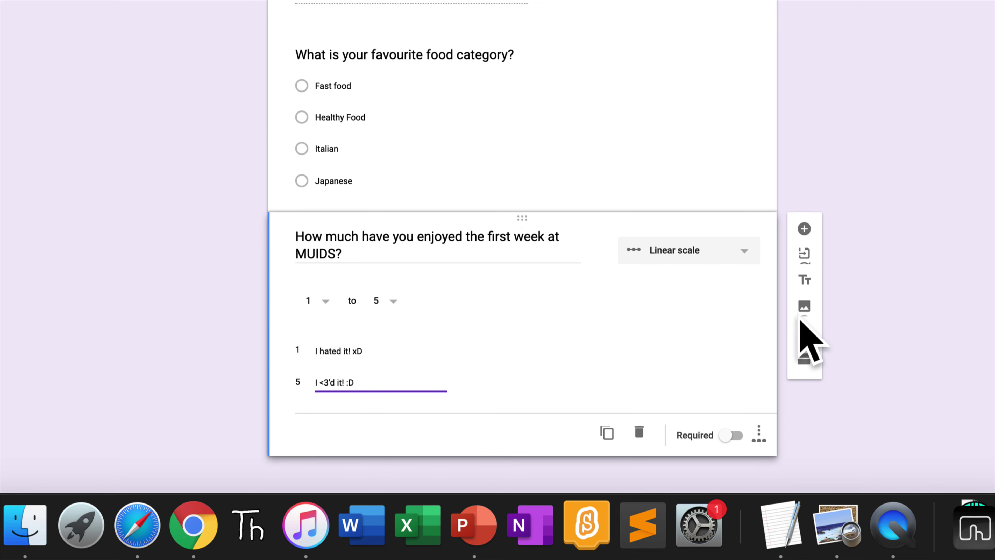
click(886, 307)
click(804, 228)
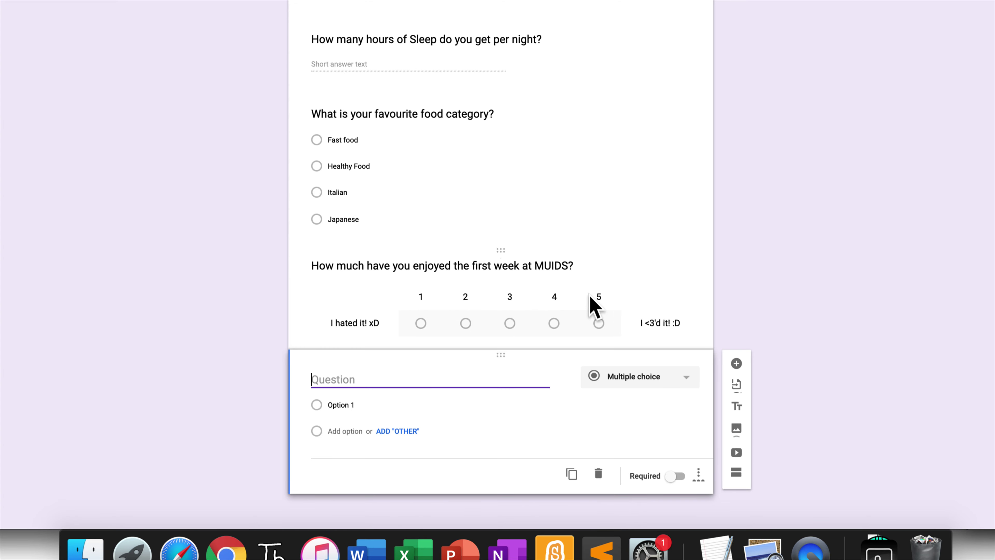
Step: Duplicate the scale question and retitle the copy 'How much have you enjoyed this class in the first week?'
click(625, 284)
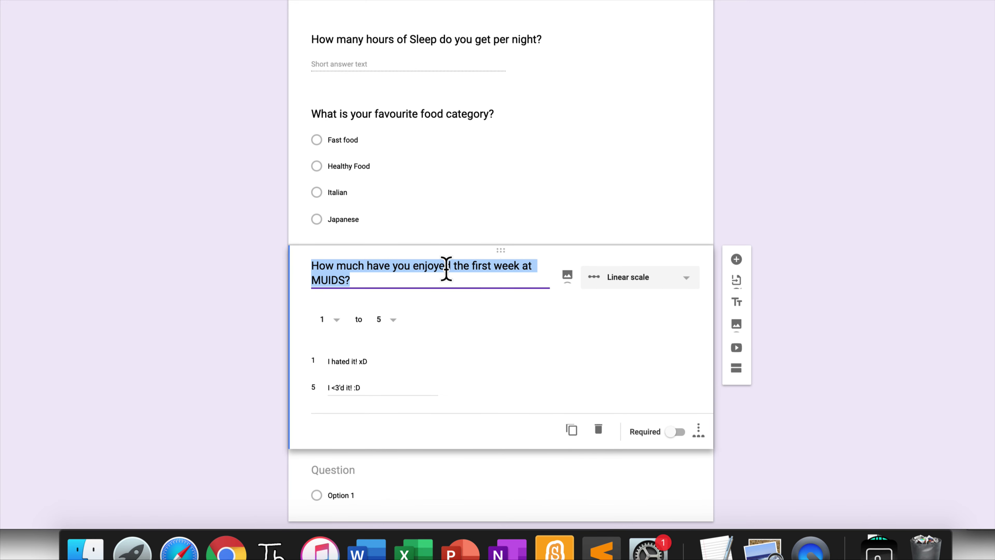
click(572, 431)
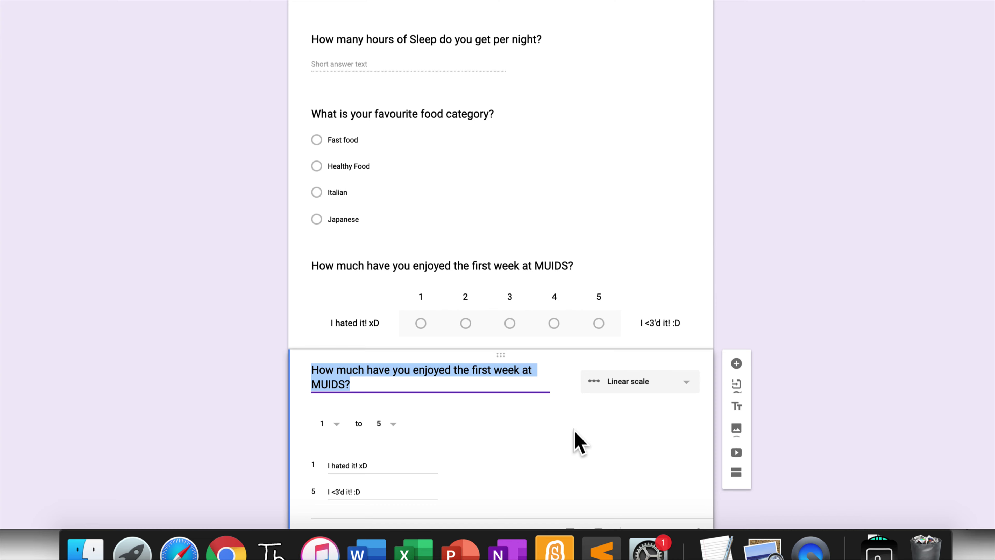
scroll(576, 435, down, 3)
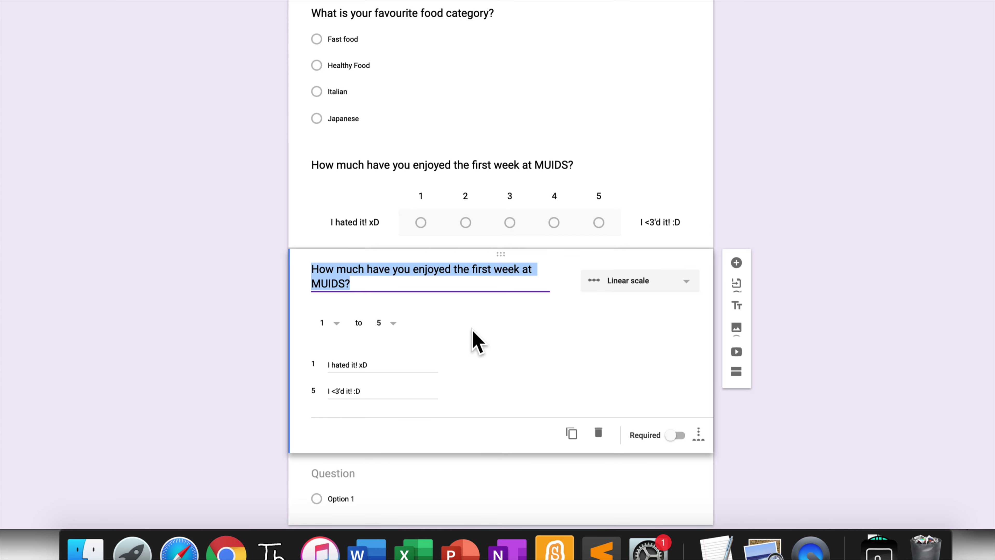
text(How)
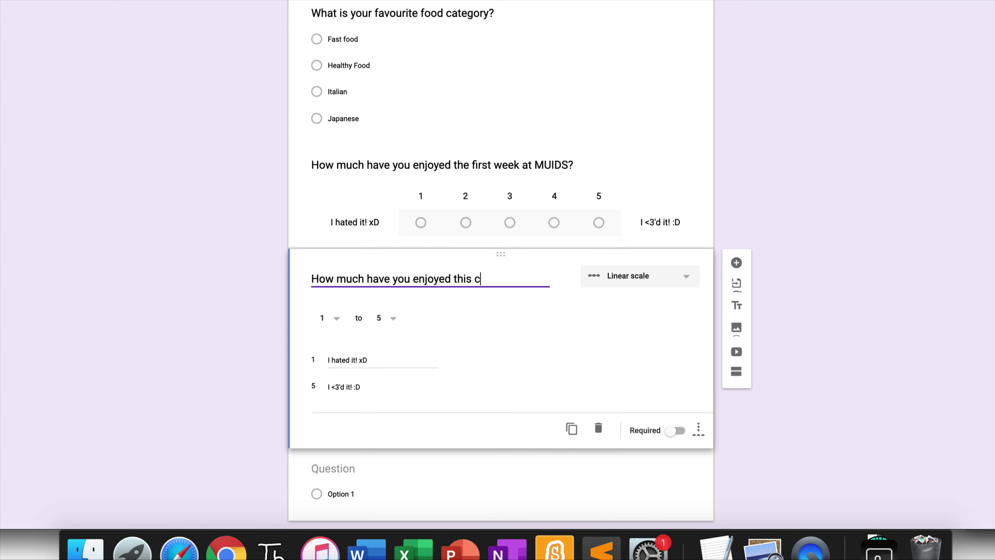
text(rst week?)
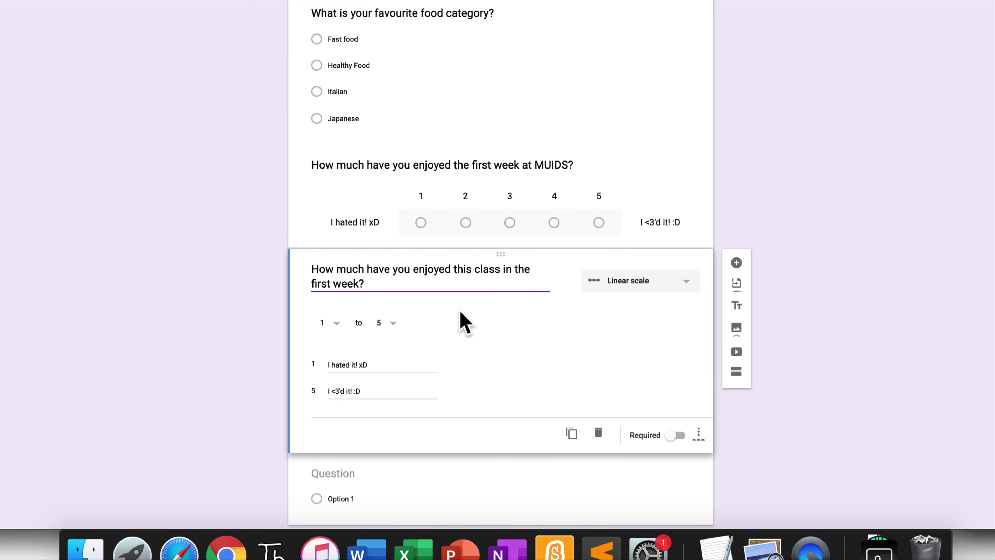
scroll(460, 353, down, 2)
Step: Delete the blank multiple-choice question
click(522, 463)
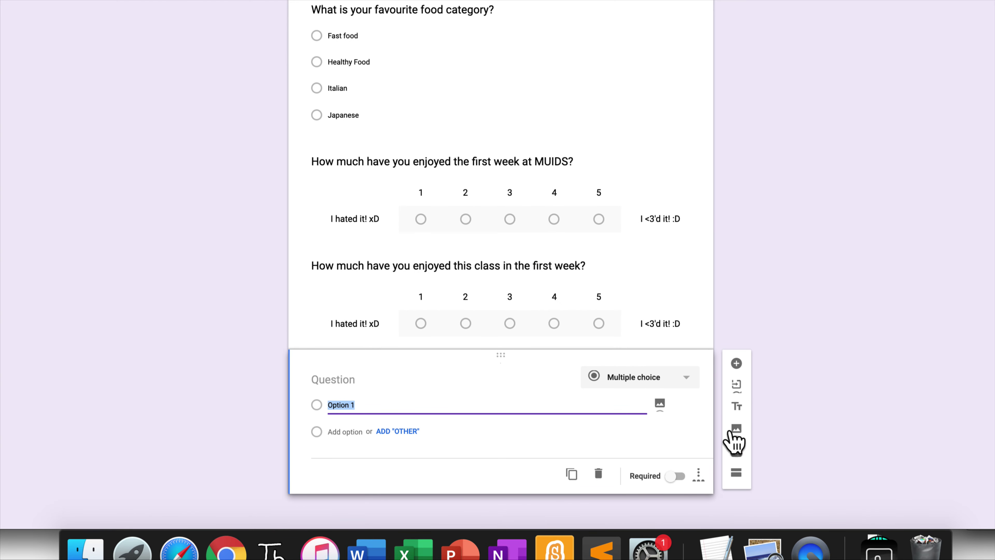
click(599, 474)
scroll(658, 415, up, 8)
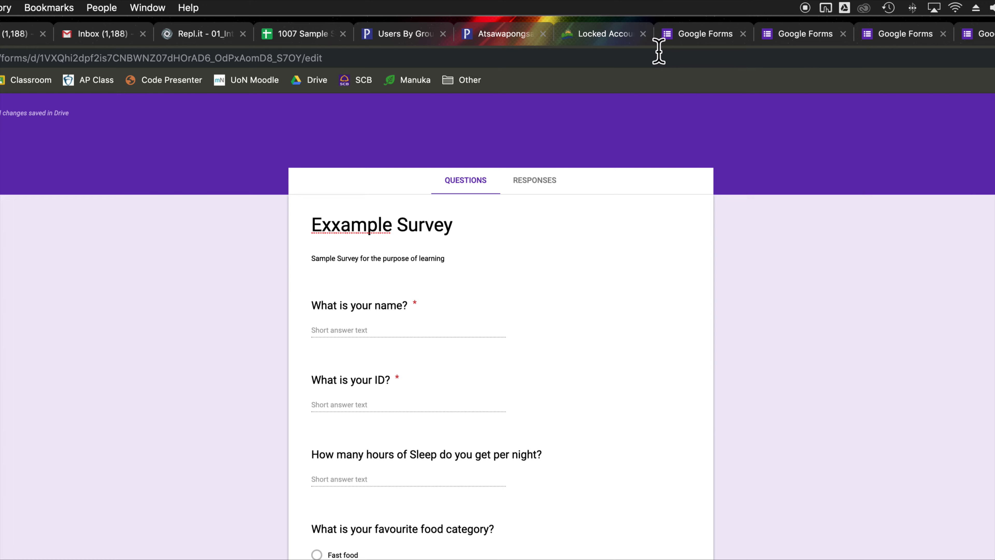
scroll(684, 107, down, 3)
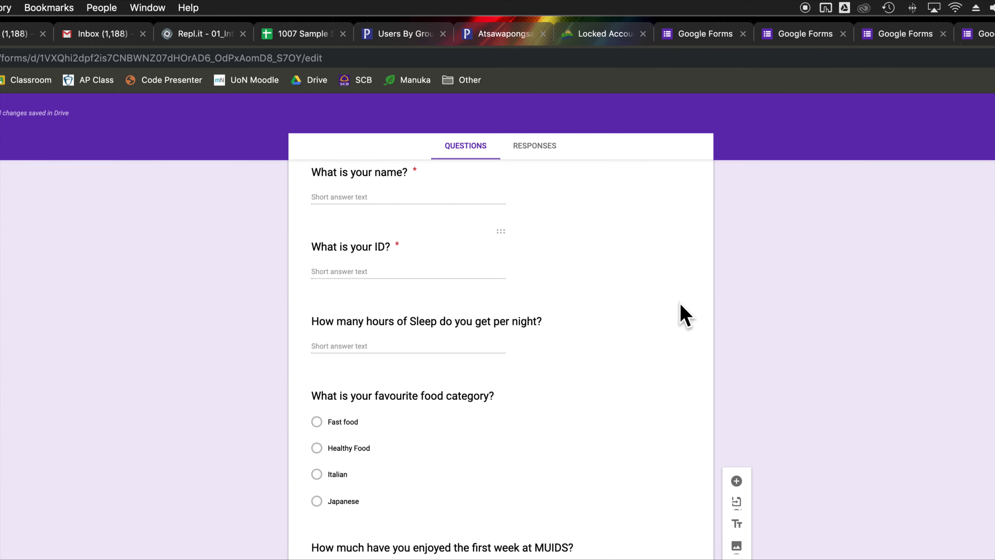
scroll(681, 313, down, 3)
scroll(701, 322, up, 6)
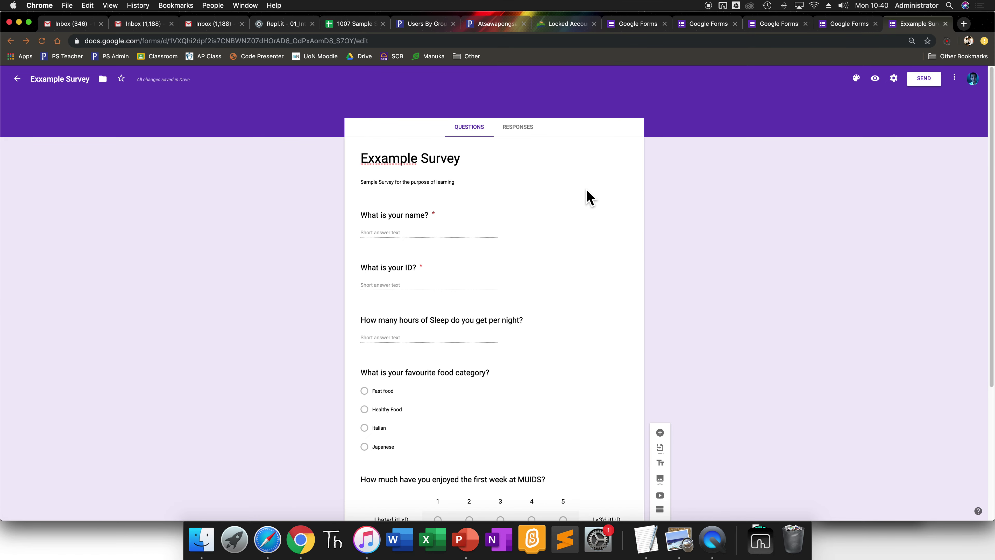
Step: In Settings, leave responses unlimited and let respondents see summary charts and text responses
click(894, 78)
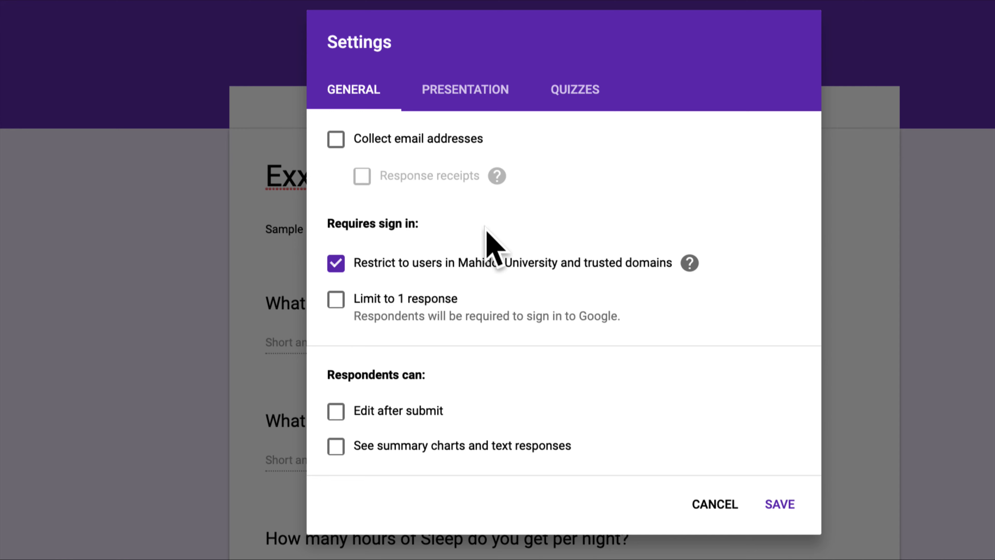
click(423, 299)
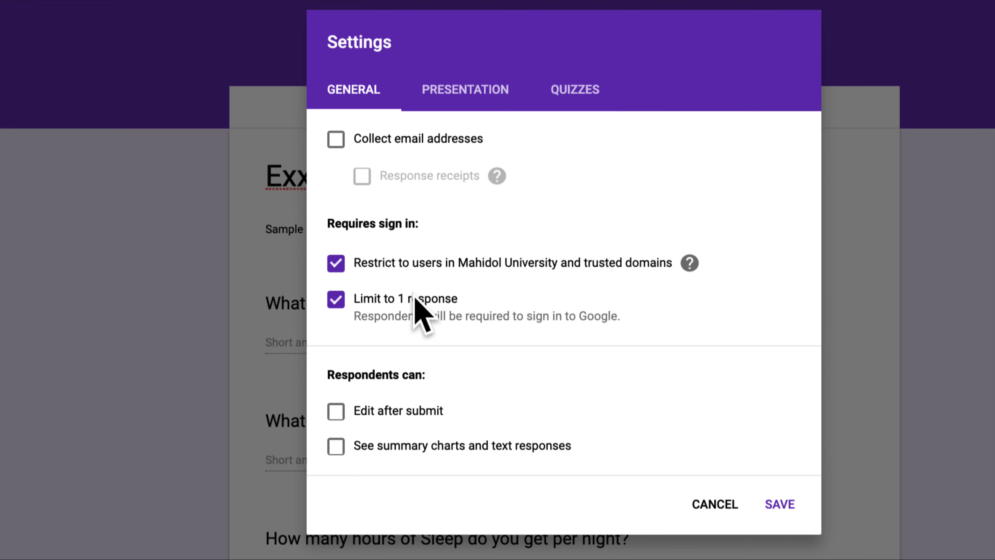
click(337, 300)
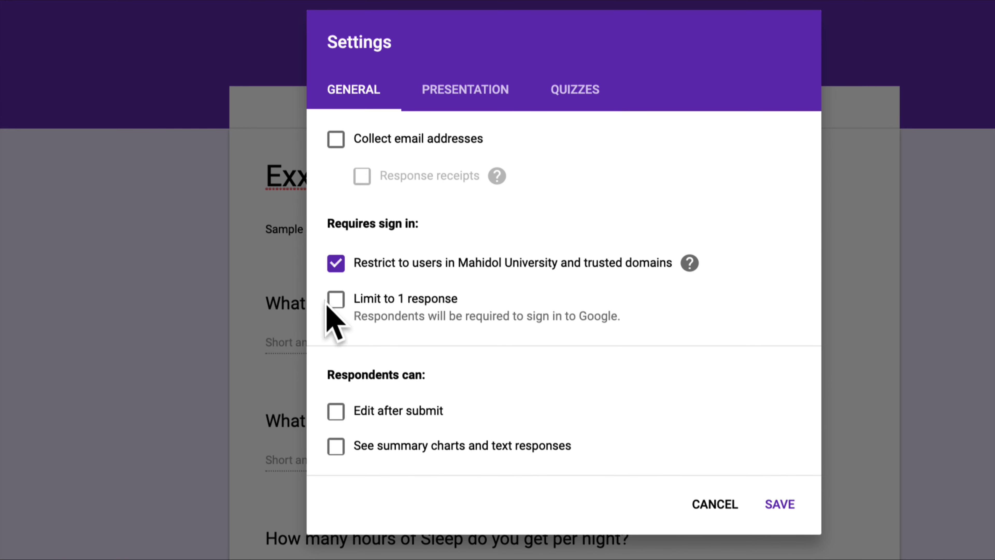
scroll(435, 415, down, 1)
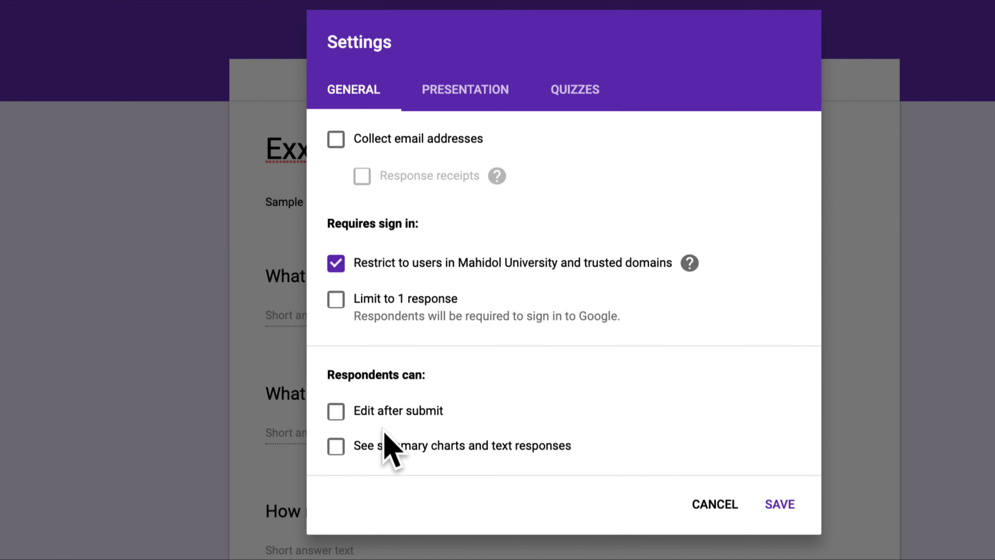
click(334, 411)
click(333, 447)
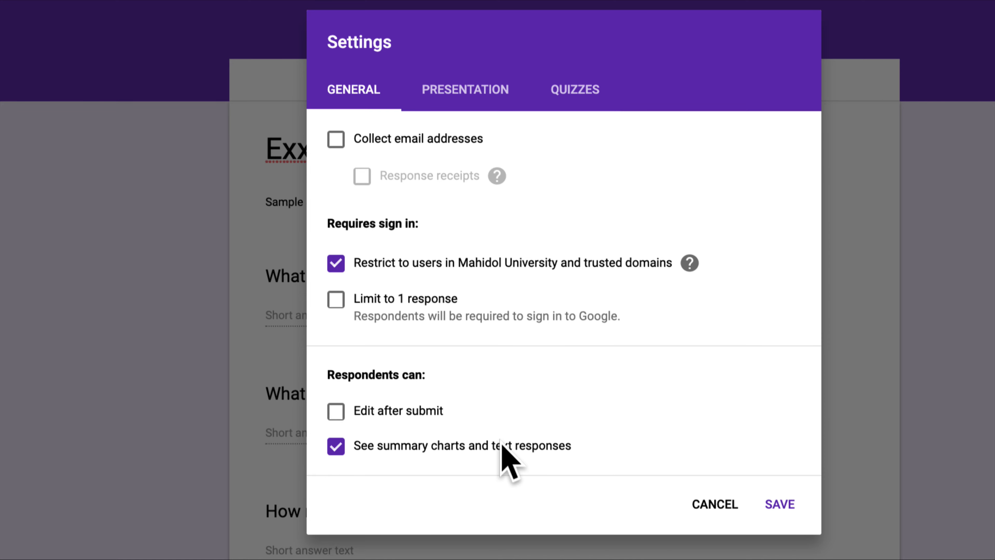
Step: Show a progress bar and write a thank-you confirmation message offering a 30% off gift code
click(472, 96)
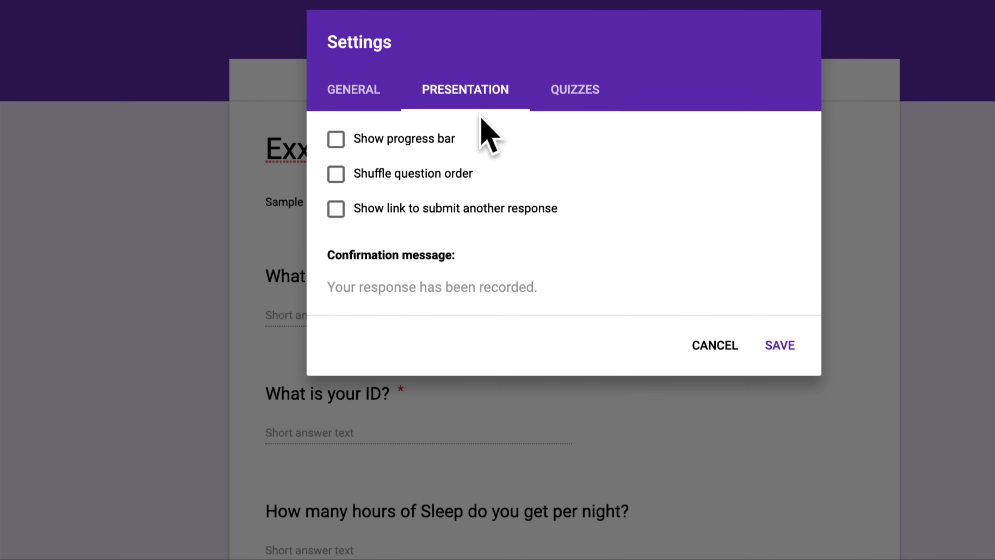
click(437, 142)
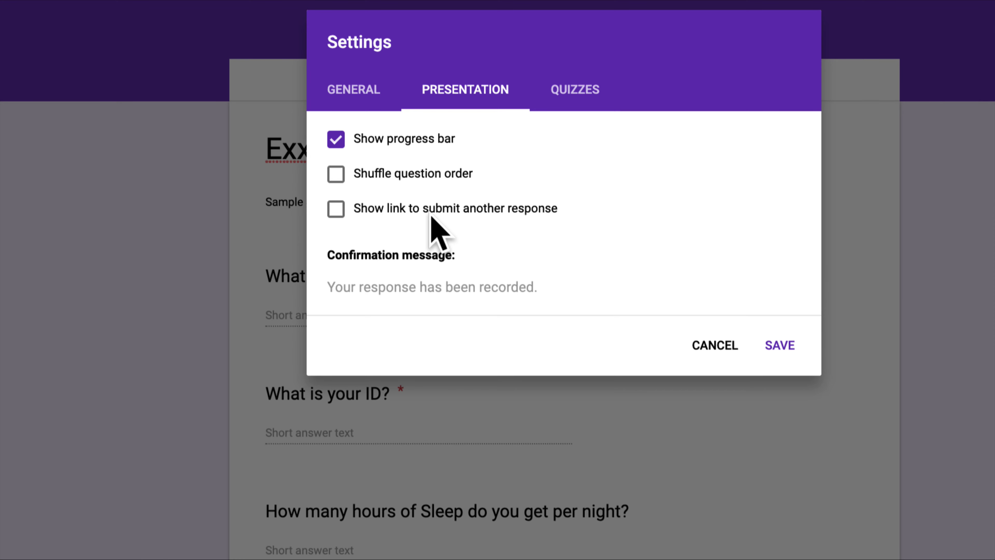
click(433, 288)
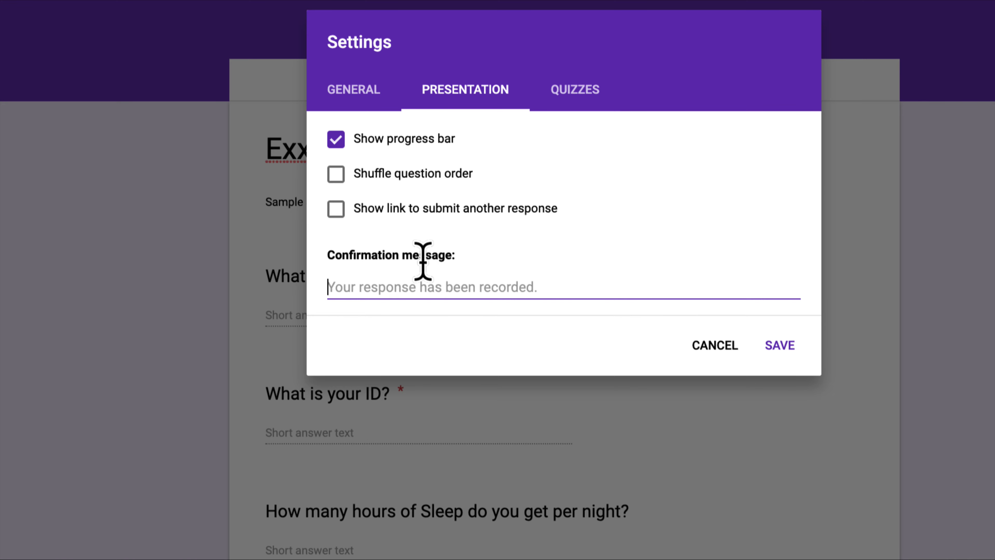
text(Thank you for taking time and completeing)
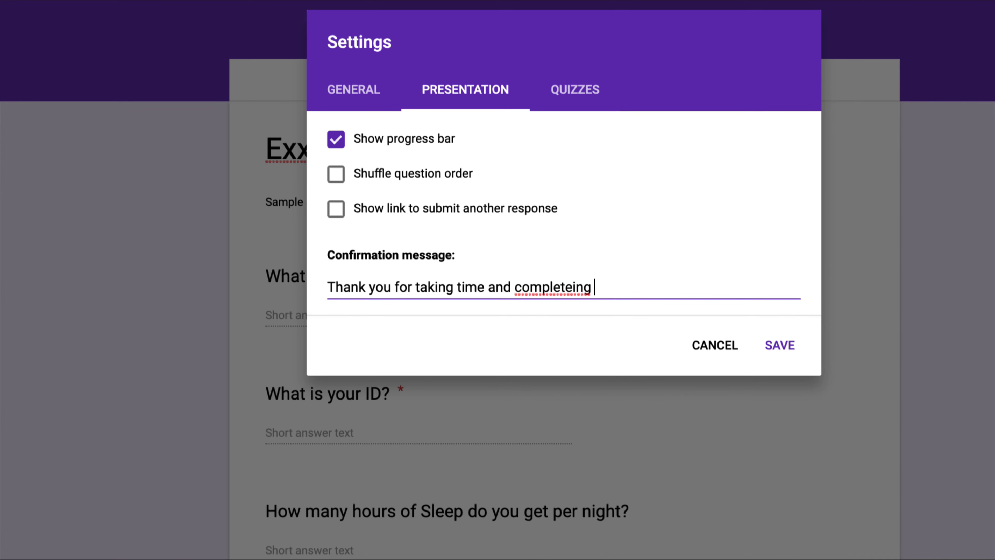
key(Return)
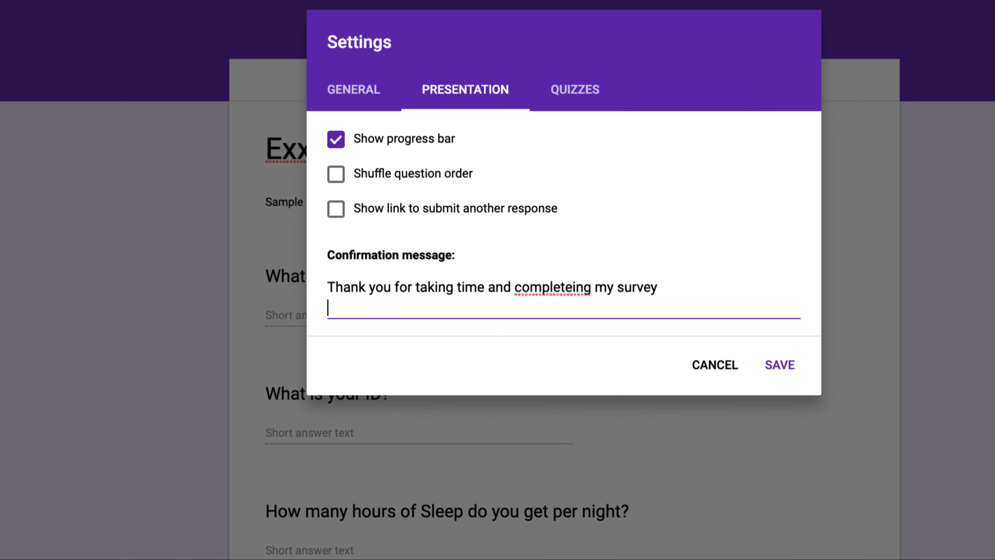
right_click(524, 286)
click(560, 294)
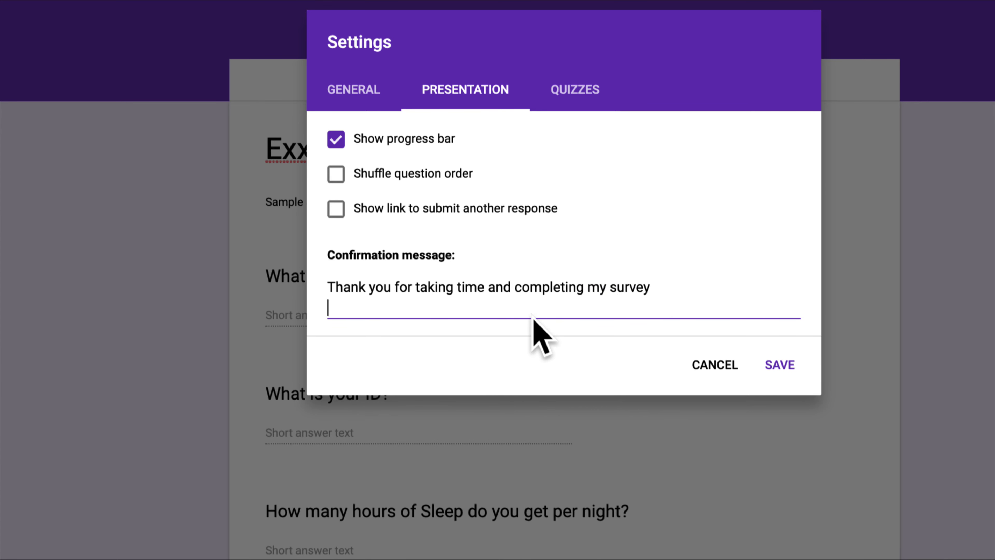
text(Gl)
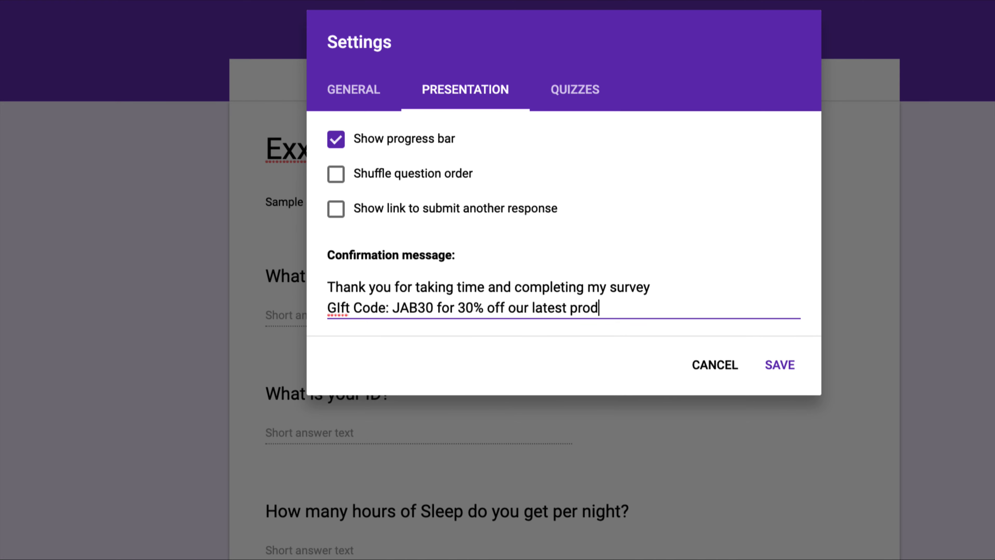
Step: Correct 'GIft' to 'Gift' in the message and save the settings
right_click(339, 310)
click(360, 322)
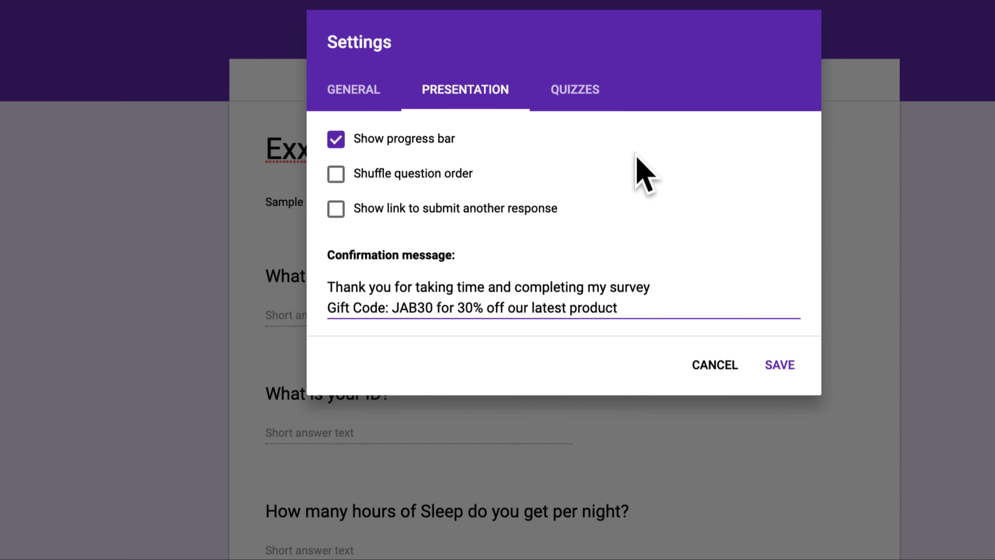
click(575, 91)
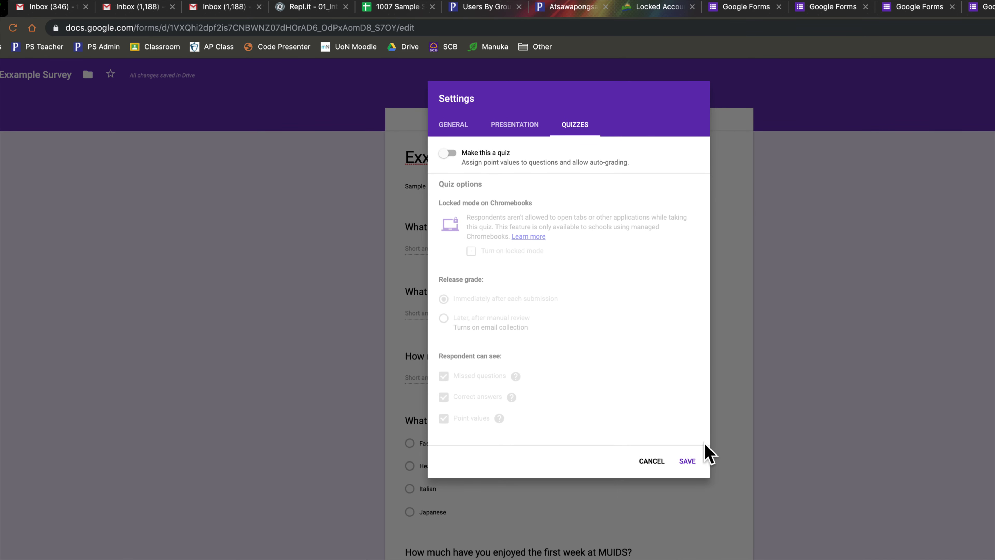
click(687, 461)
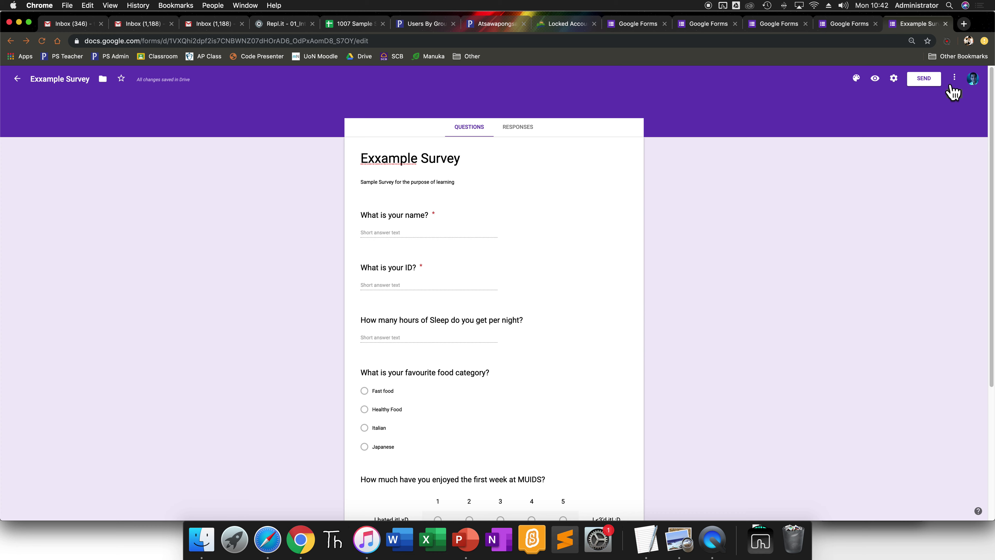
click(953, 80)
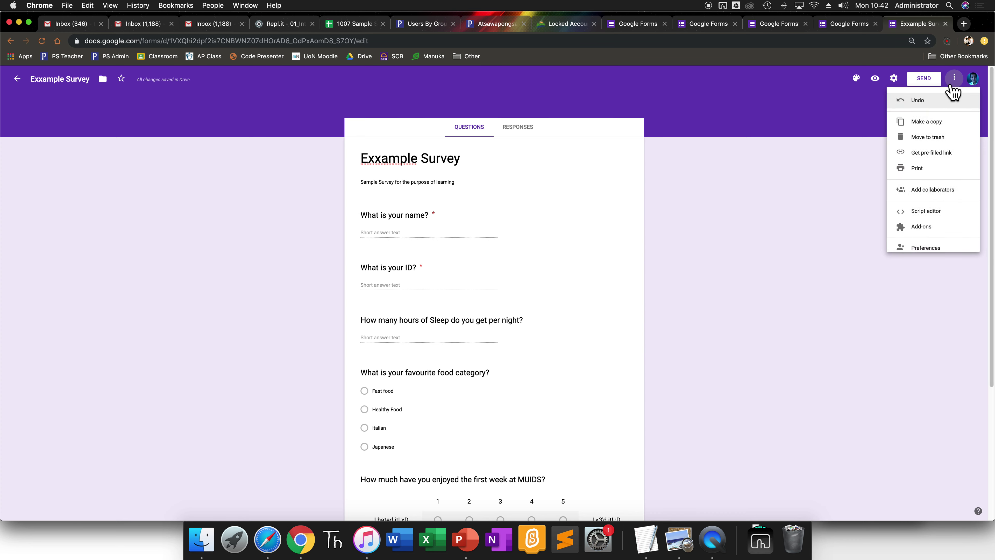
click(940, 192)
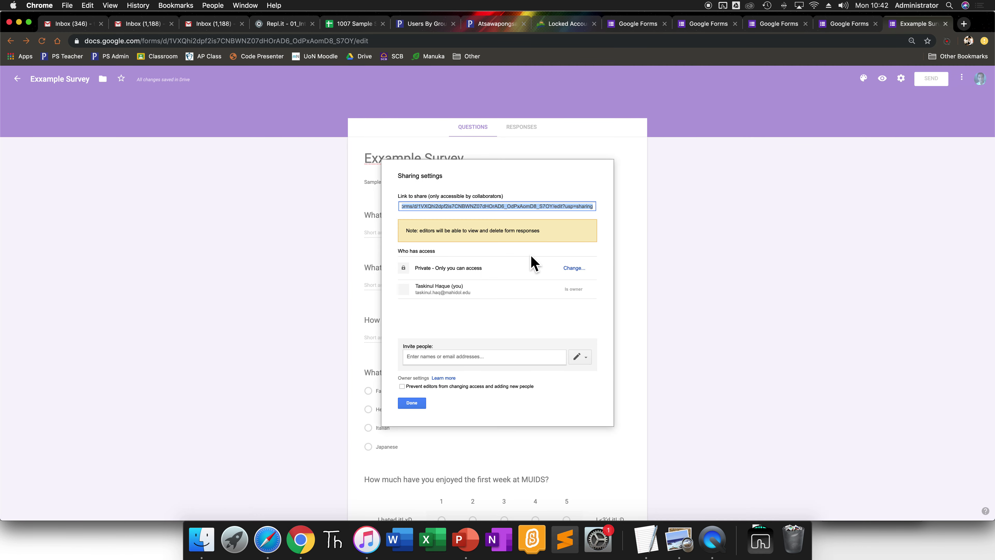
click(463, 360)
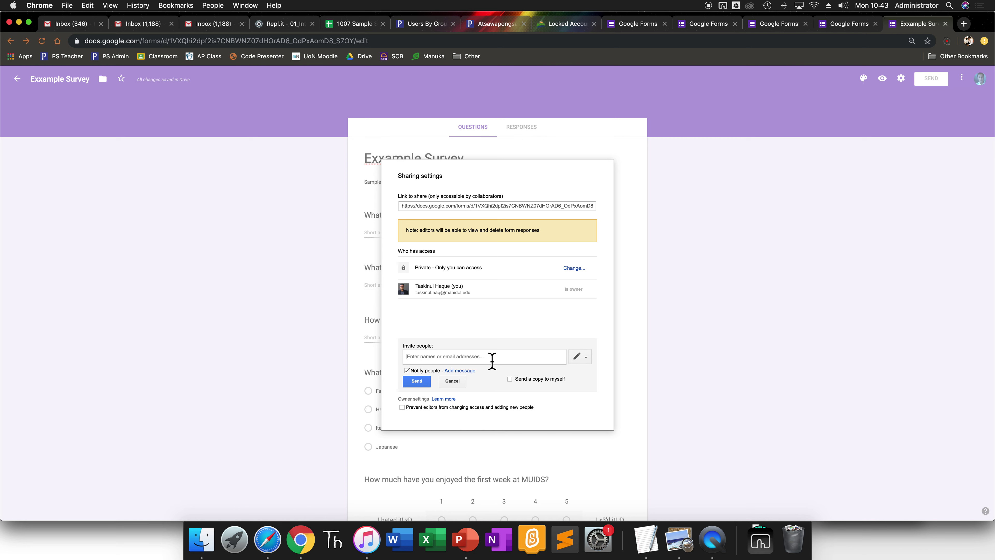
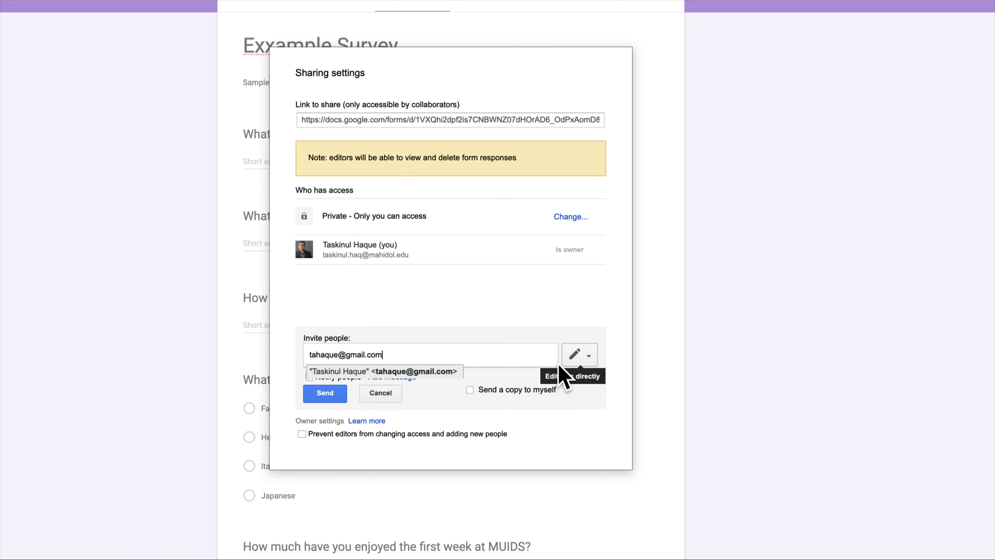
click(381, 394)
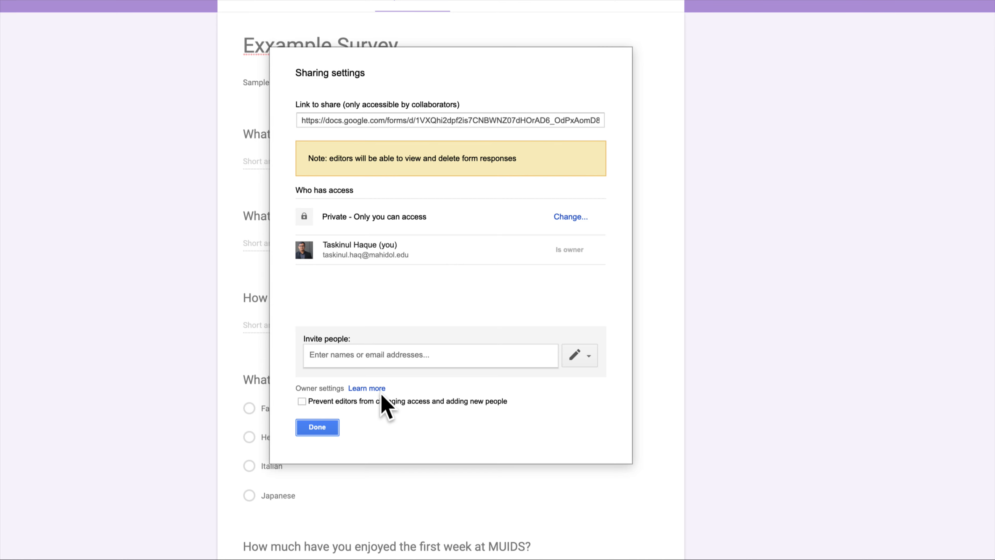
key(Escape)
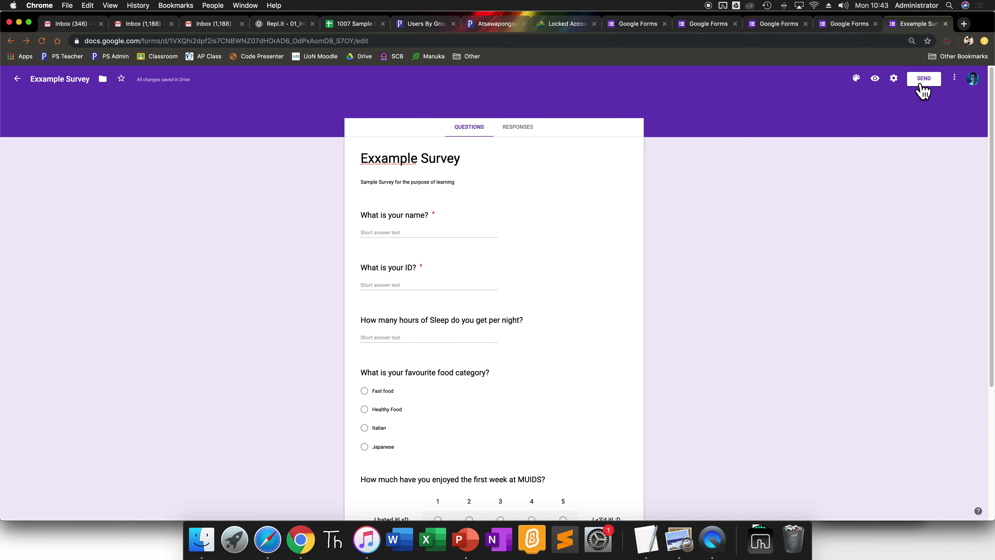
Step: Get the survey's share link from Send and shorten it to a forms.gle URL
click(923, 90)
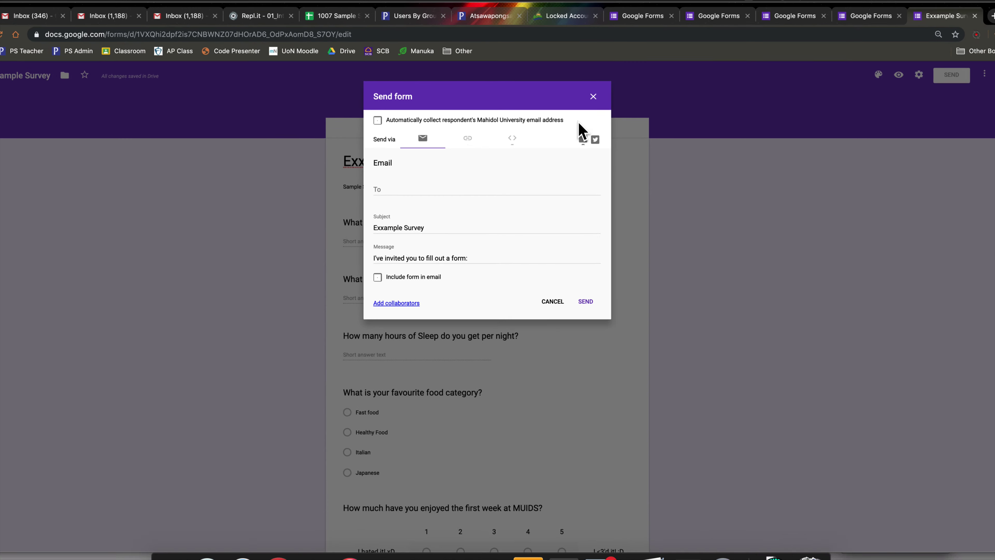
click(476, 144)
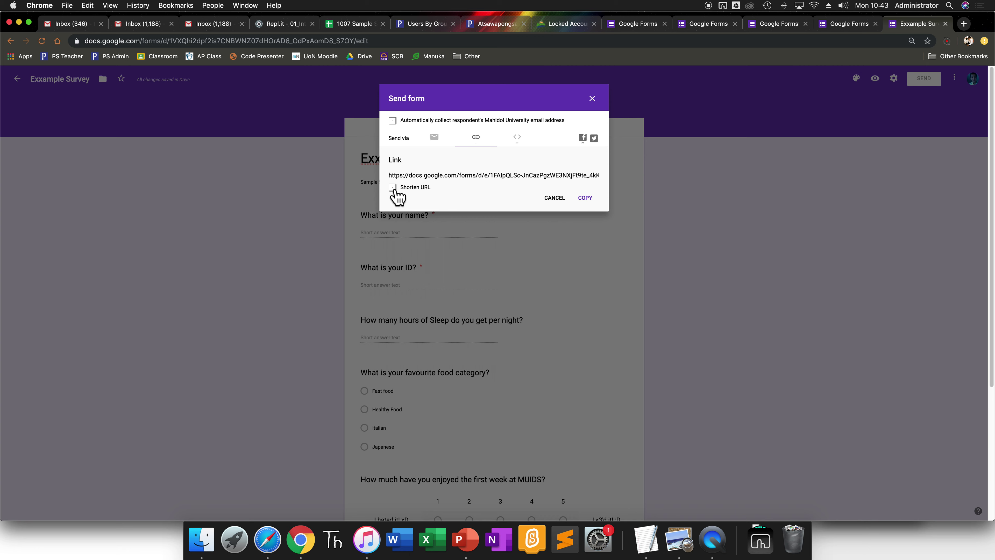
click(393, 187)
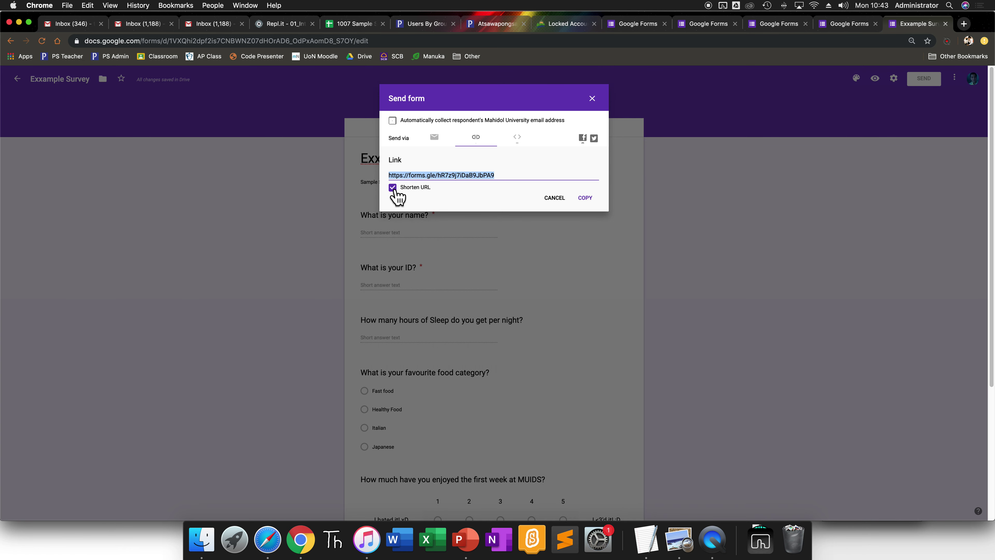